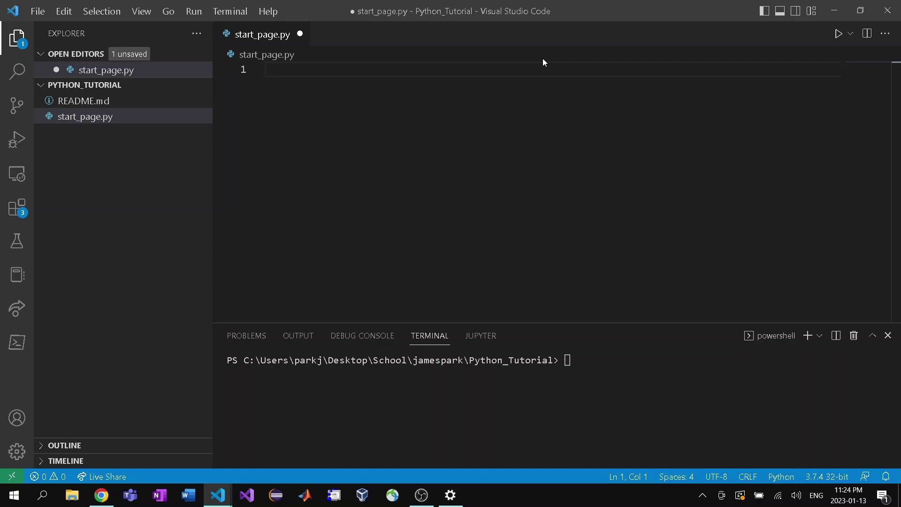
type("from tkinter ")
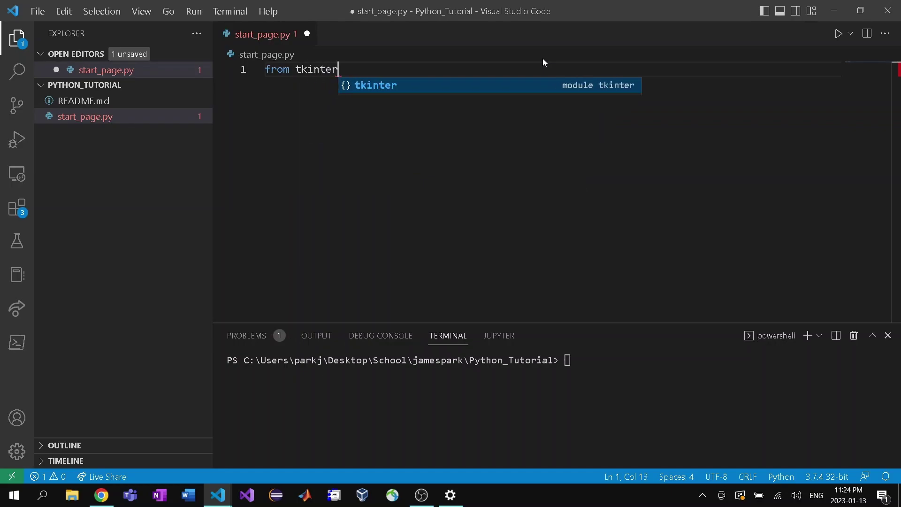
type("import *")
Step: Write the imports: from tkinter import *, import tkinter as tk, import tkinter.font as font
key("Return")
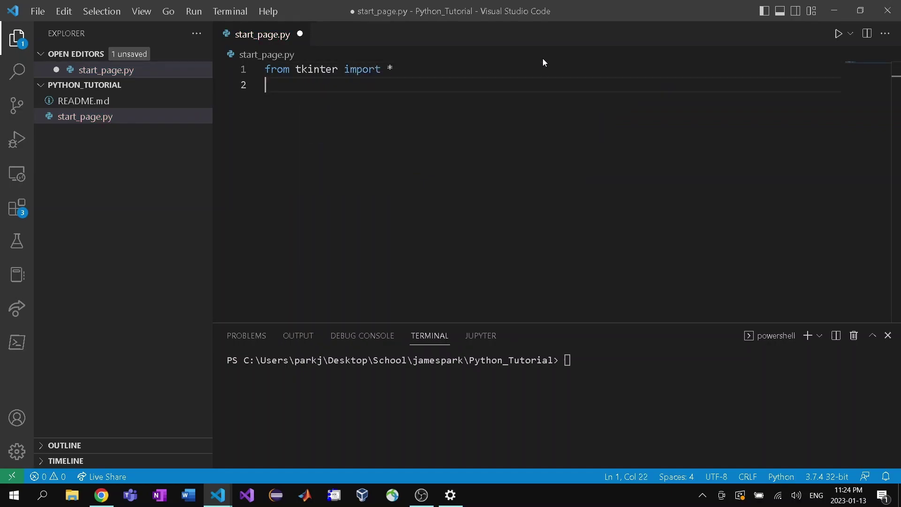
type("import tkint")
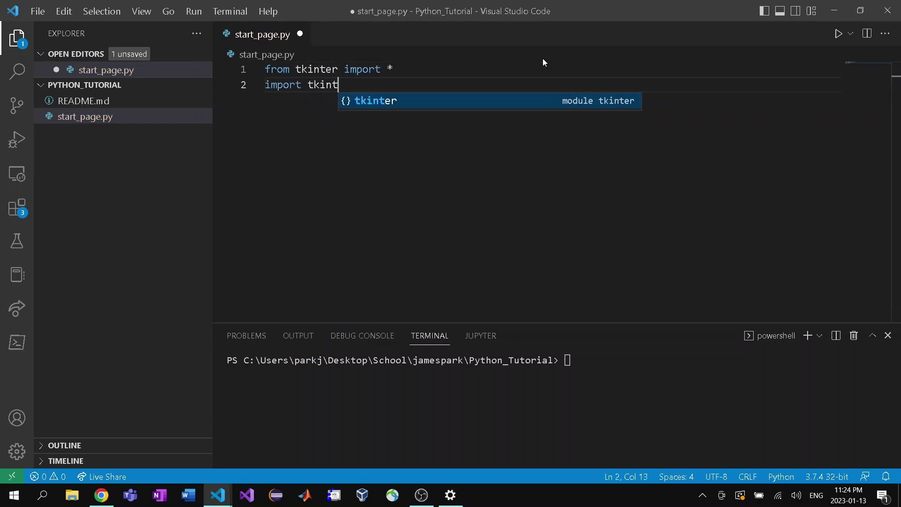
type("er as tk")
key("Return")
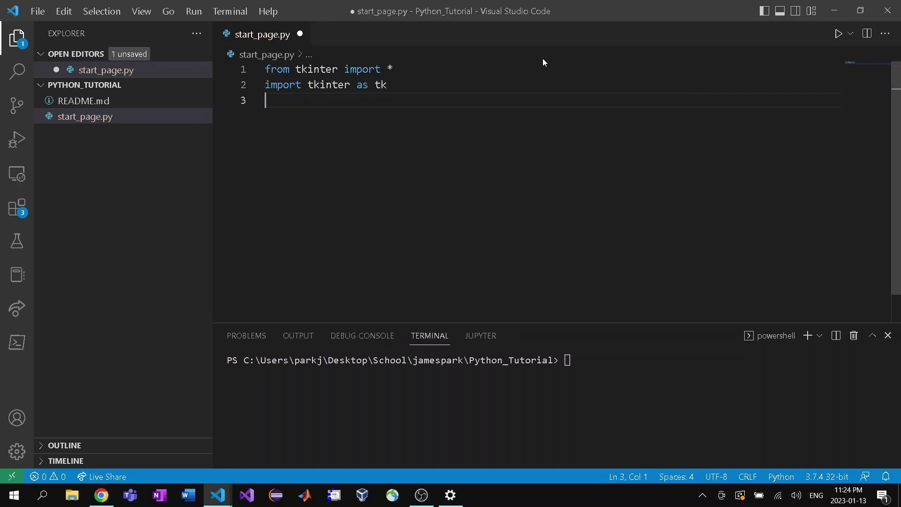
type("import t")
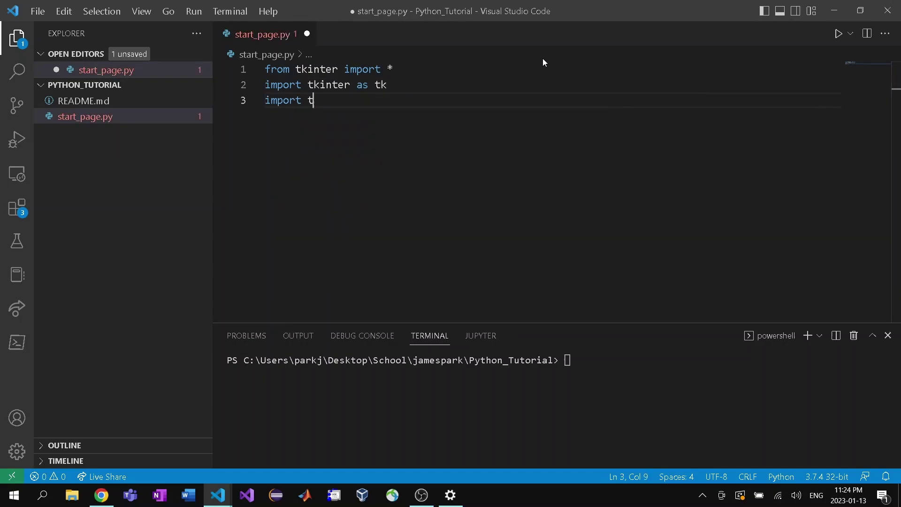
type("kinter.font as")
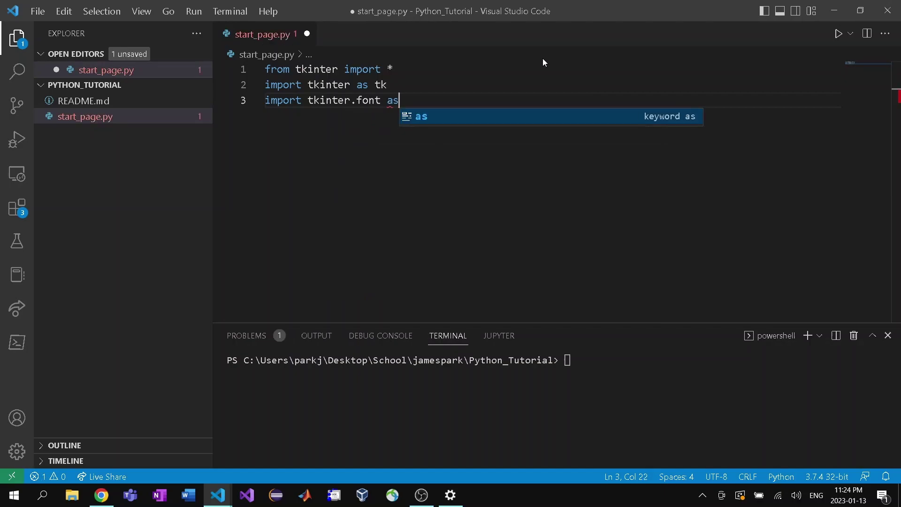
type(" font")
key("Return")
key("Return")
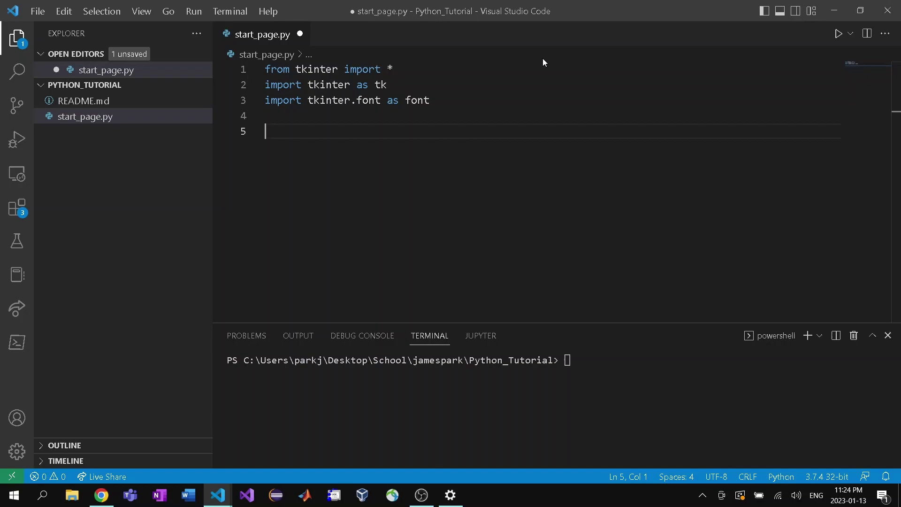
type("def open")
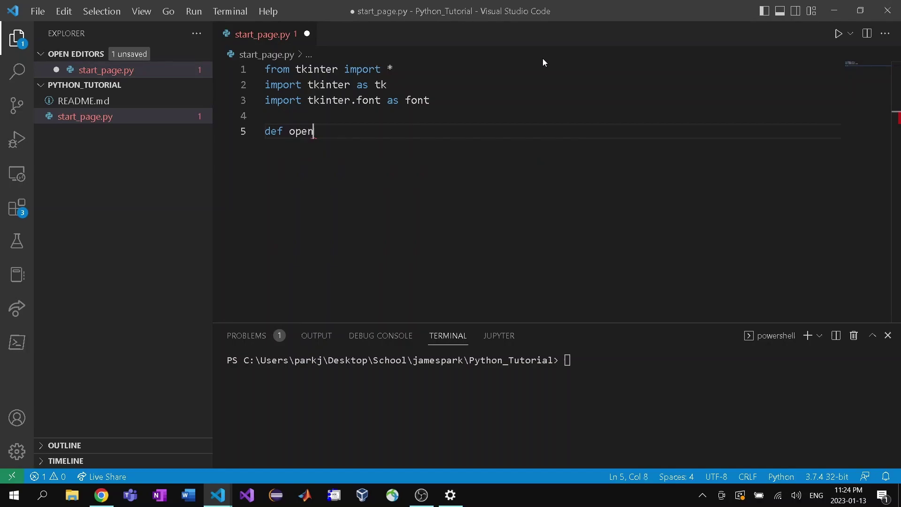
type("_start")
type("_window():")
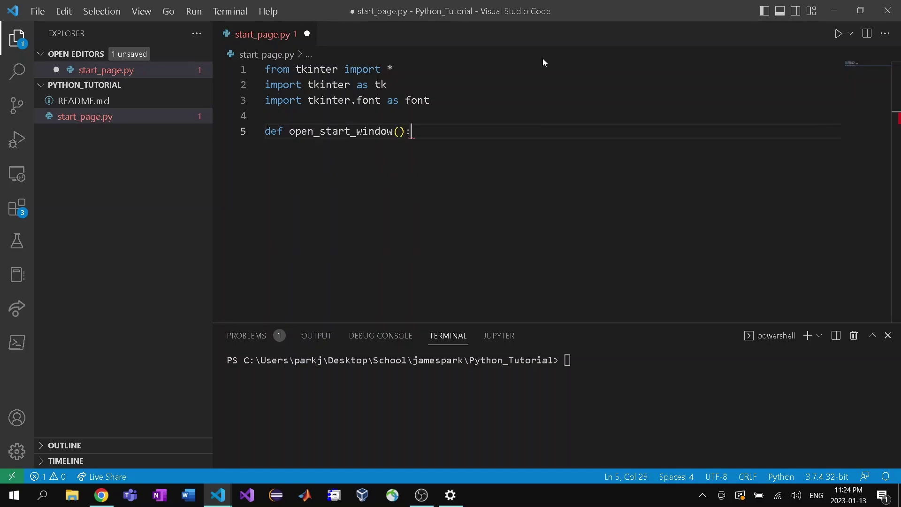
Step: Write open_start_window with Tk(), title 'start window', geometry '400x300' and mainloop()
key("Return")
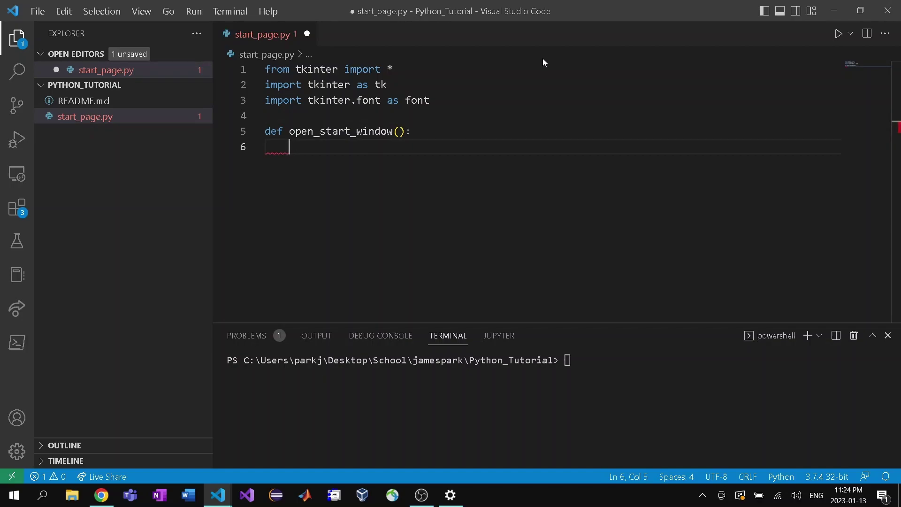
type("st")
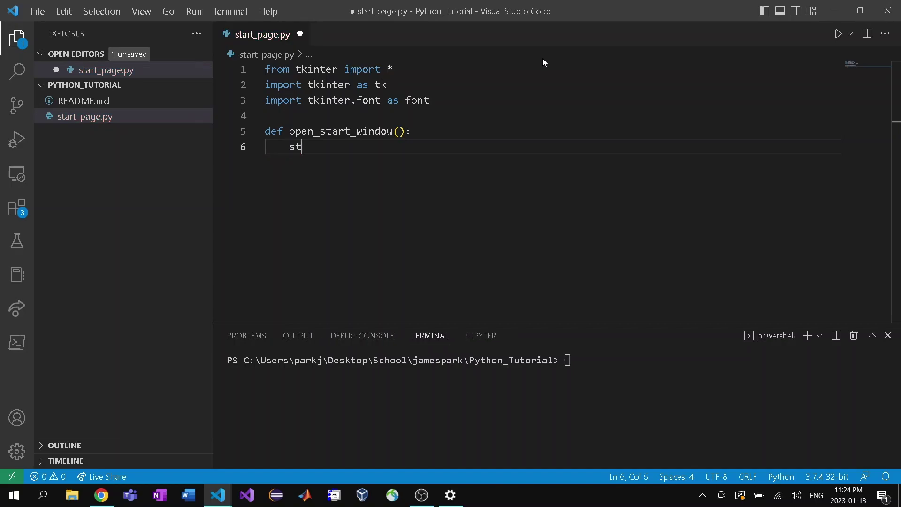
type("art_window")
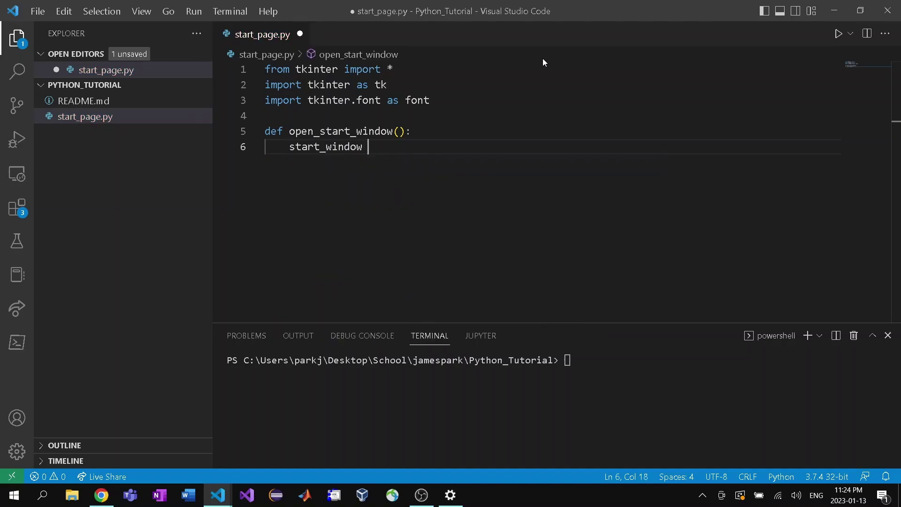
type(" = Tk")
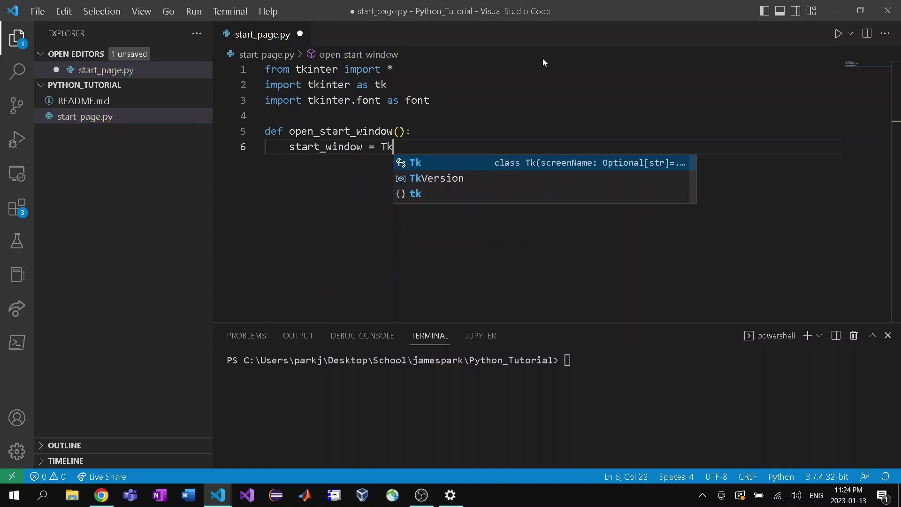
type("()")
key("Return")
type("start")
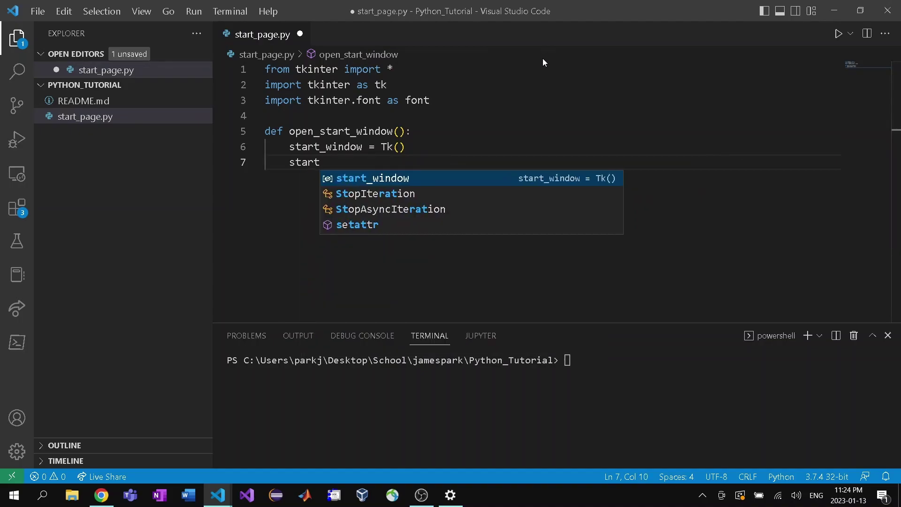
type("_window.title")
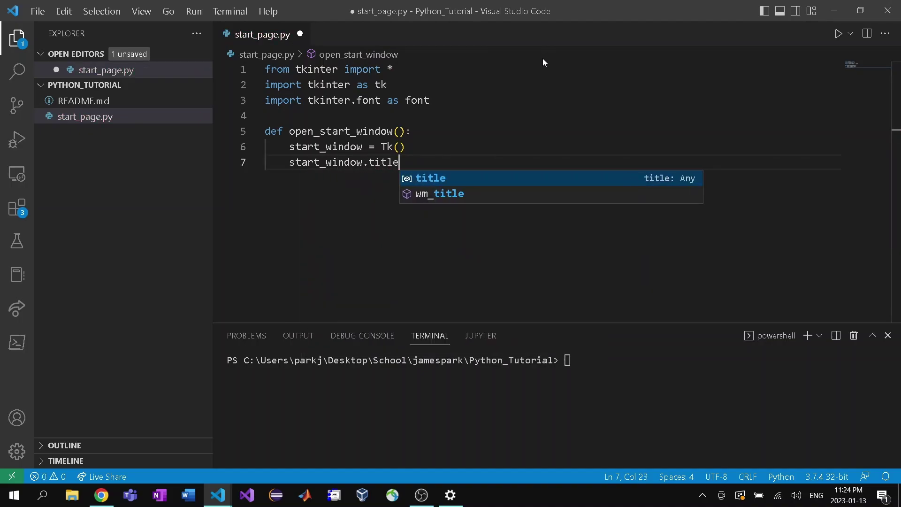
type("('start")
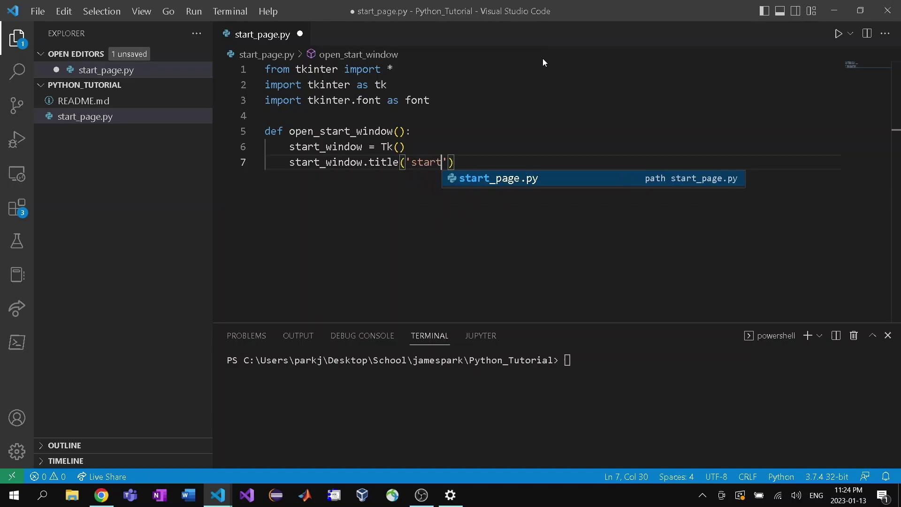
type(" window')")
key("Return")
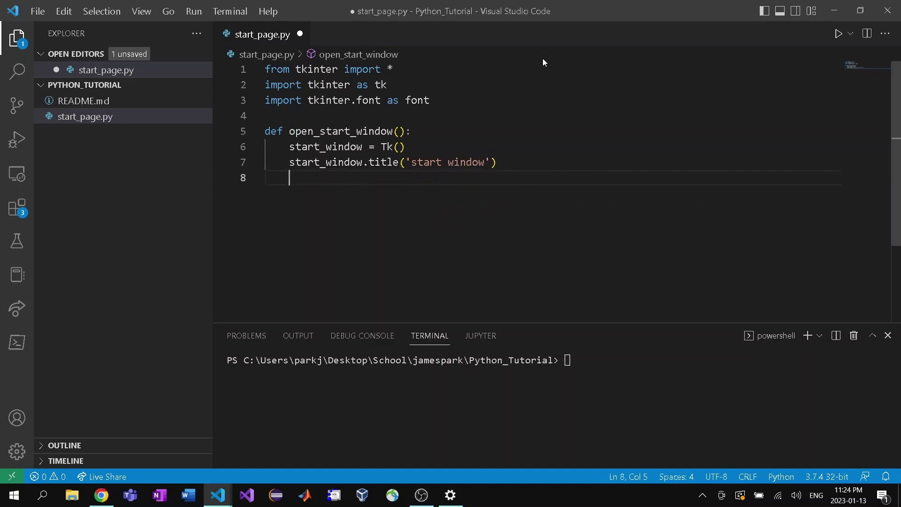
type("start_")
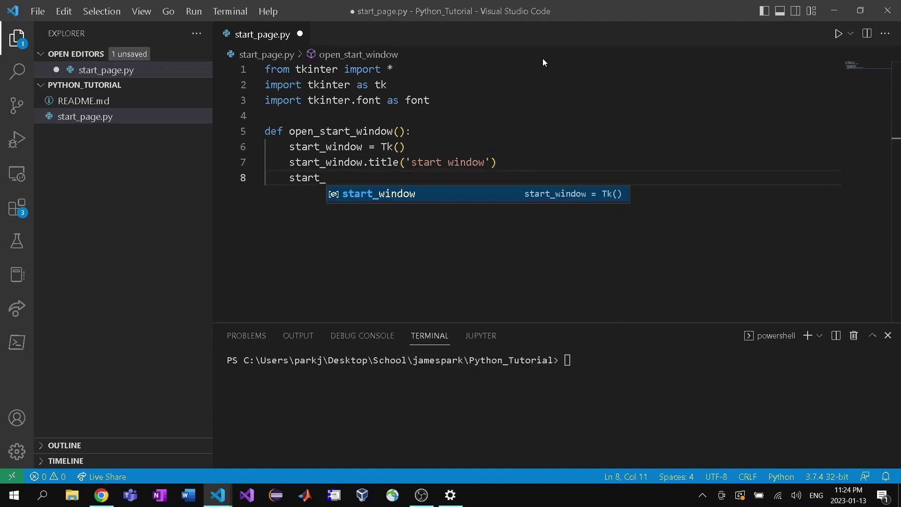
type("womdp")
type("ind")
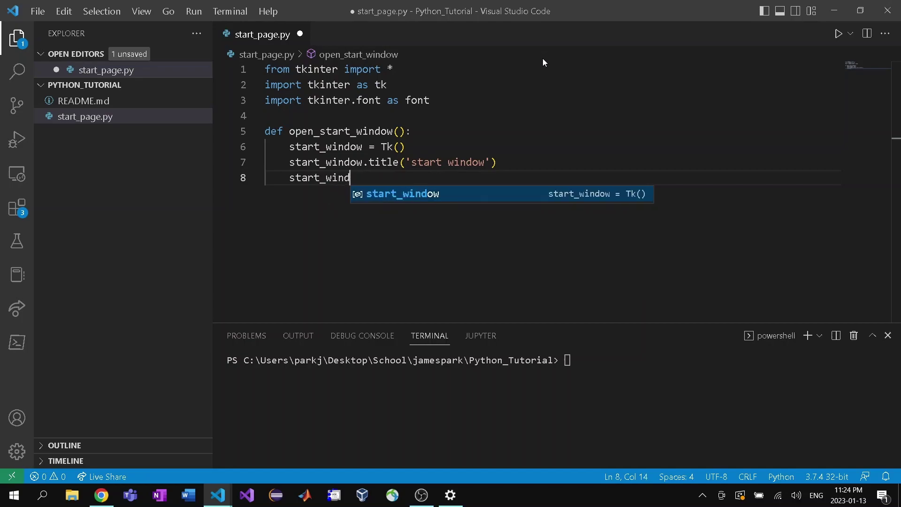
type("ow.geometry")
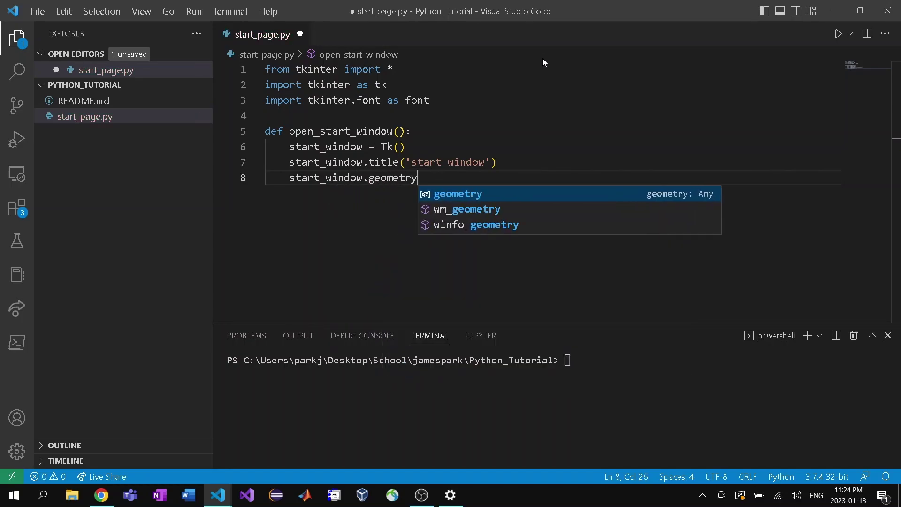
type("('400")
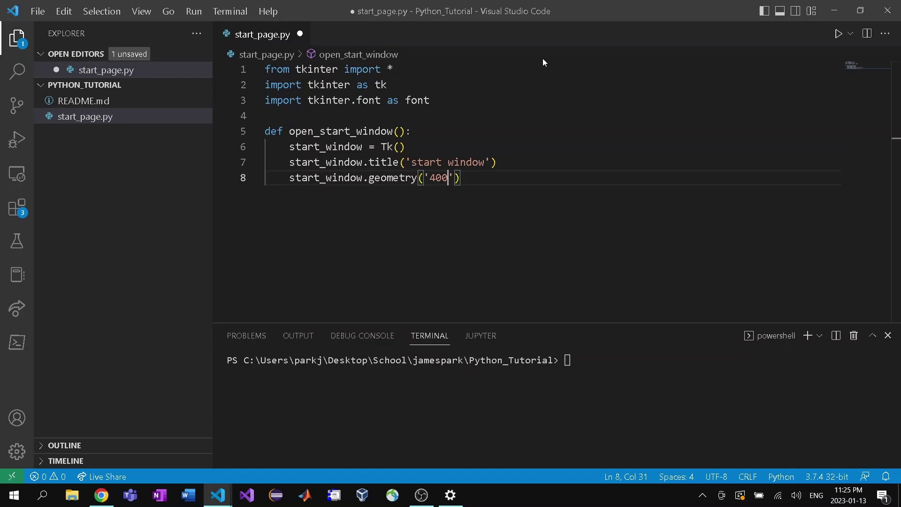
type("x300")
key("End")
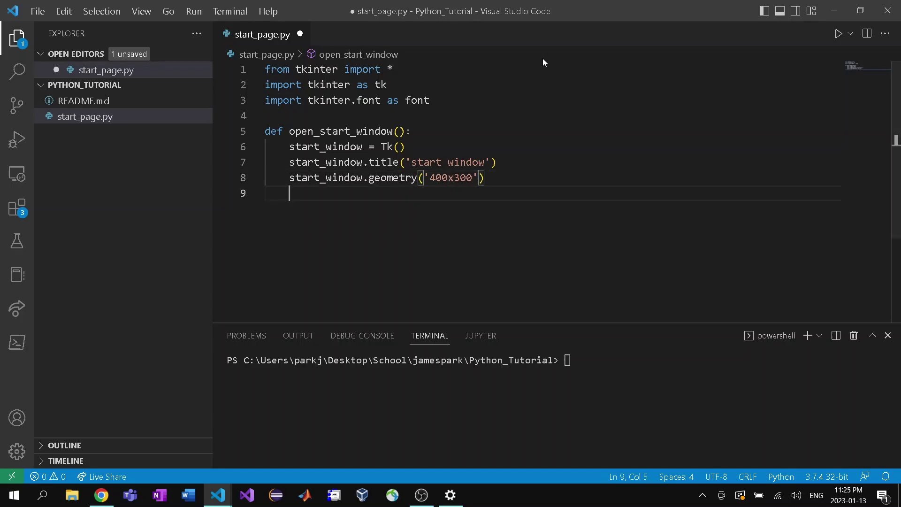
key("Return")
key("Return")
type("start")
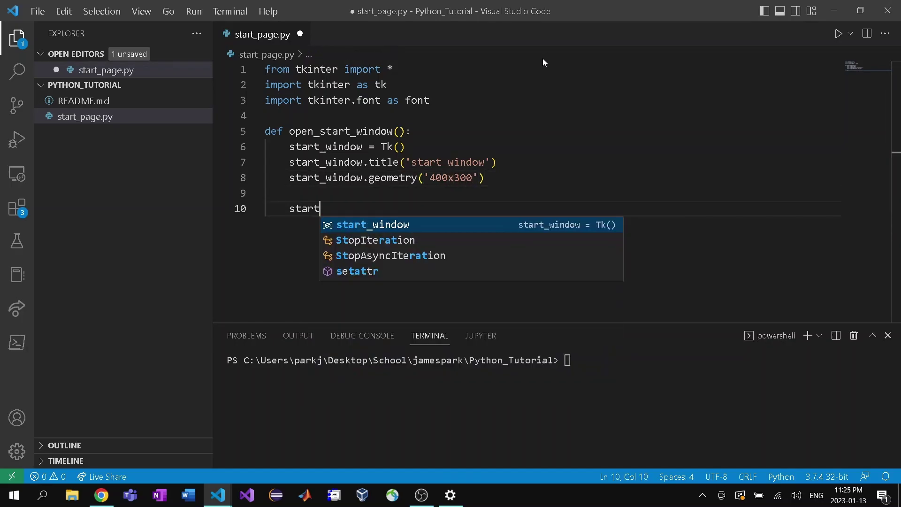
type("_window")
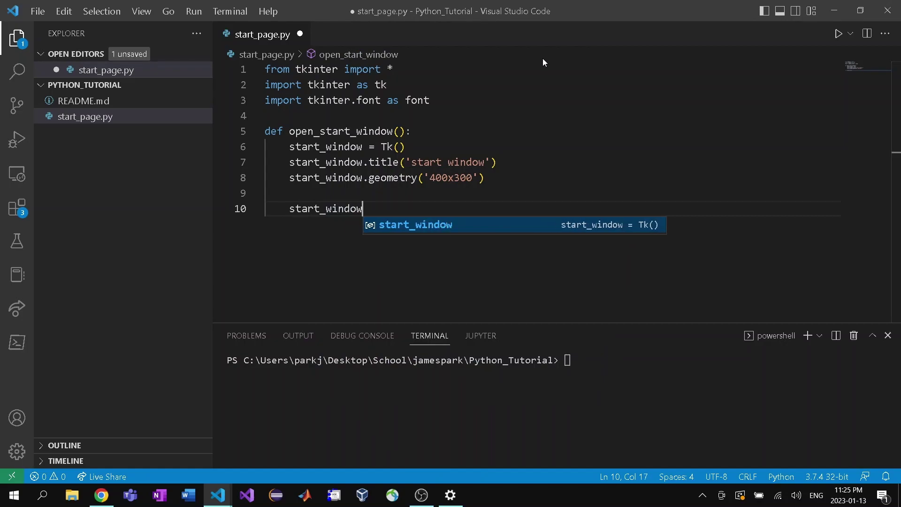
type(".ma")
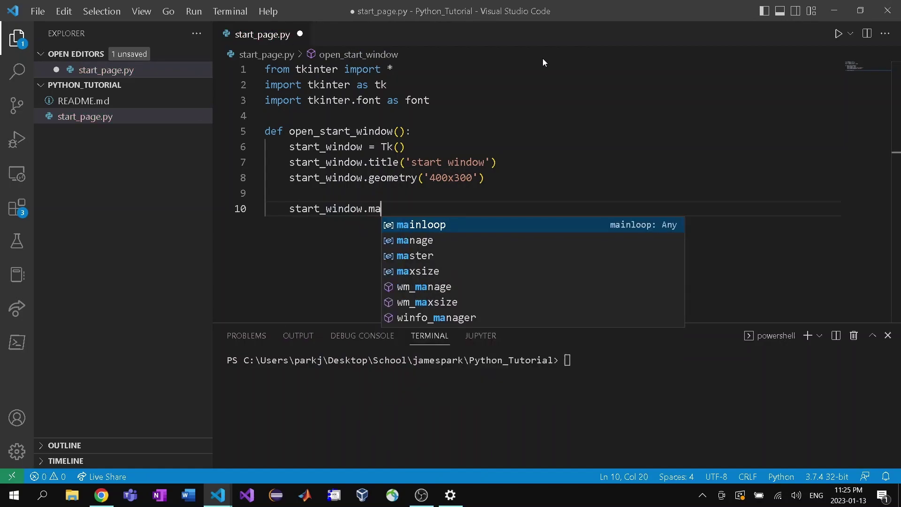
type("inloop()")
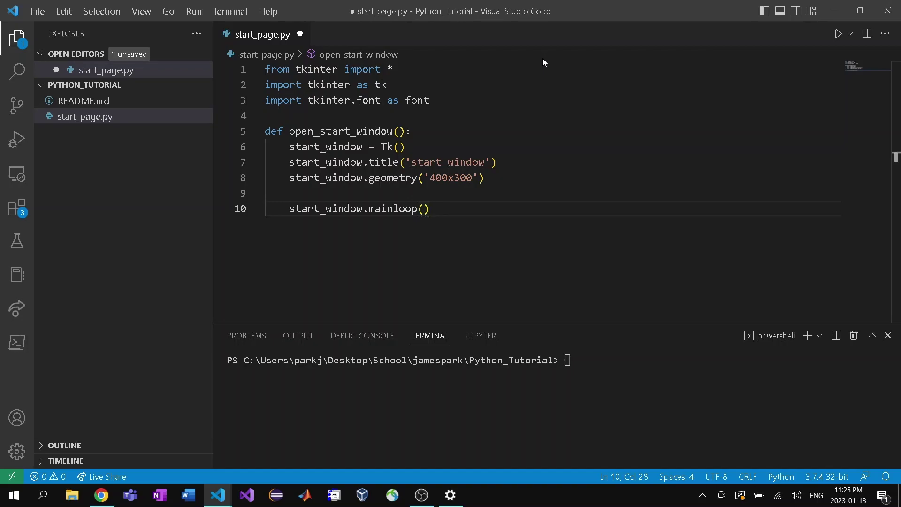
key("Return")
key("Return")
key("BackSpace")
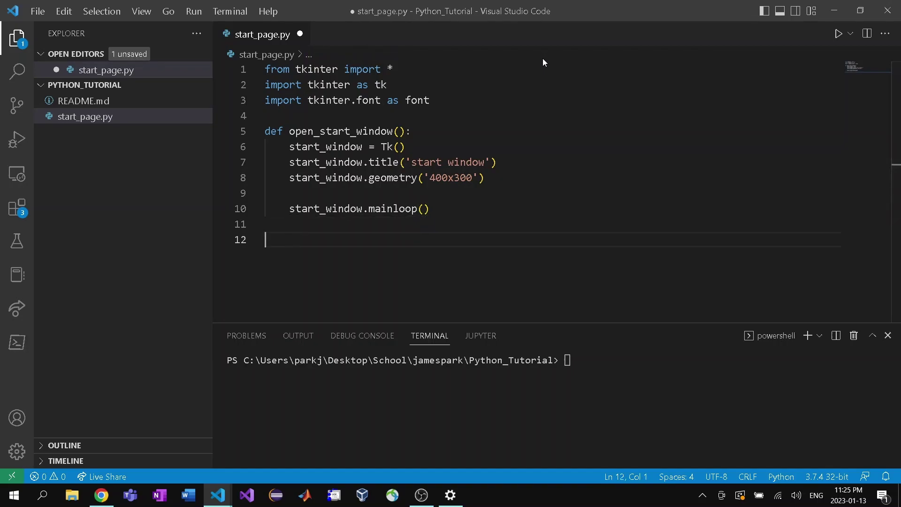
type("open")
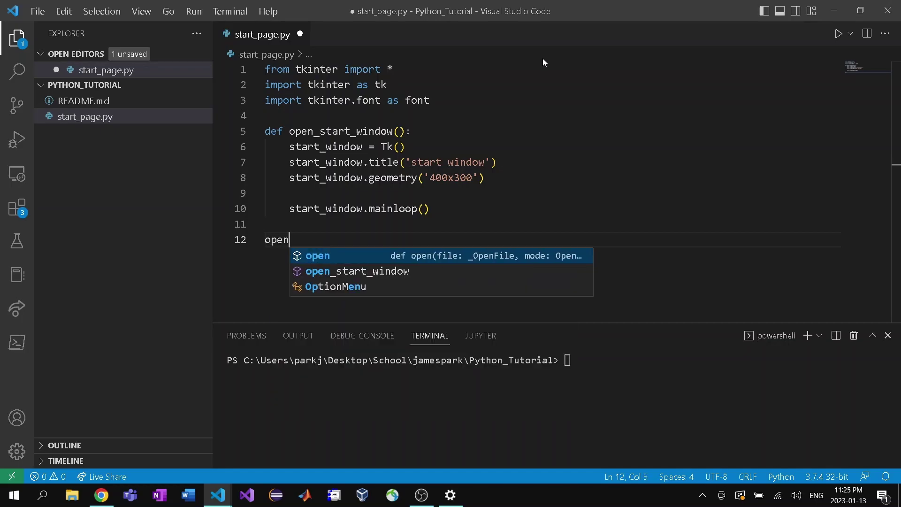
type("_")
Step: Call open_start_window() at the bottom, save, and run python .\start_page.py in the terminal
key("Return")
type("()")
key("ctrl+s")
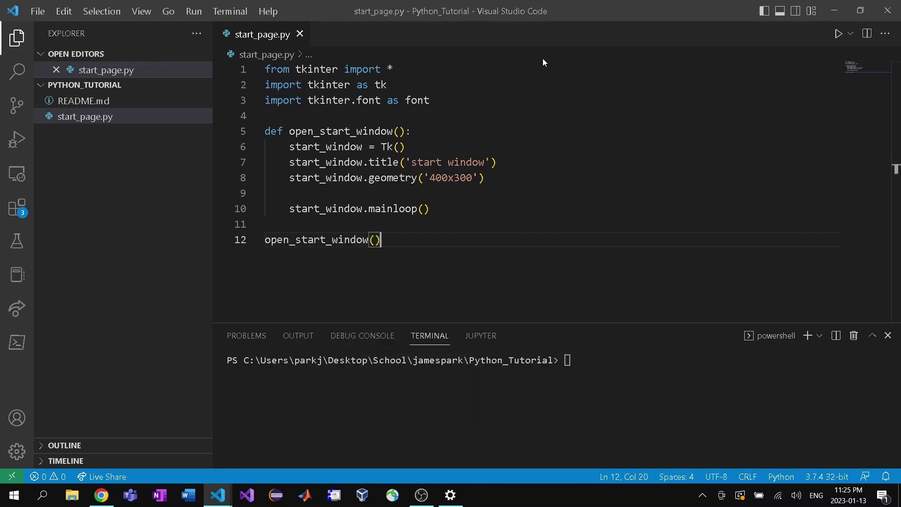
left_click(610, 369)
type("python")
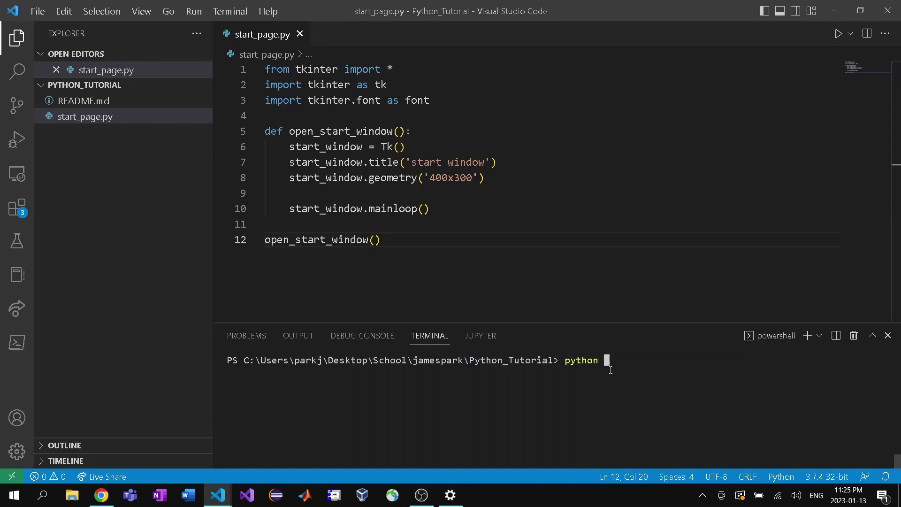
type(" .\\R")
key("Tab")
key("Tab")
key("Return")
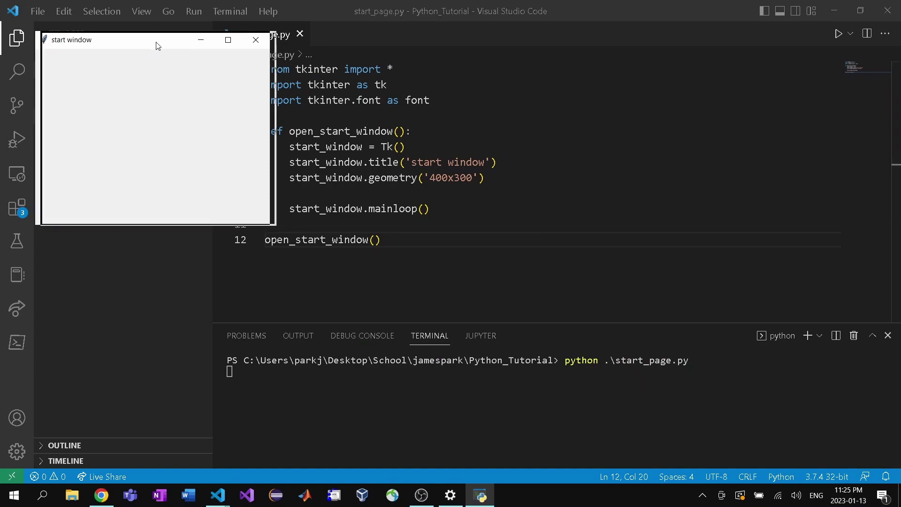
Step: Move the blank start window aside, close it, and return to the code
left_click_drag(171, 46, 236, 80)
left_click(321, 73)
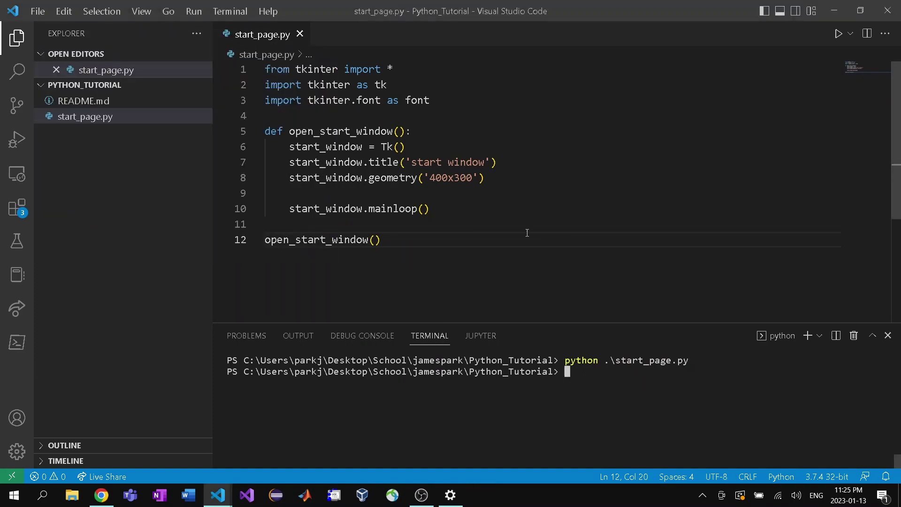
left_click(526, 185)
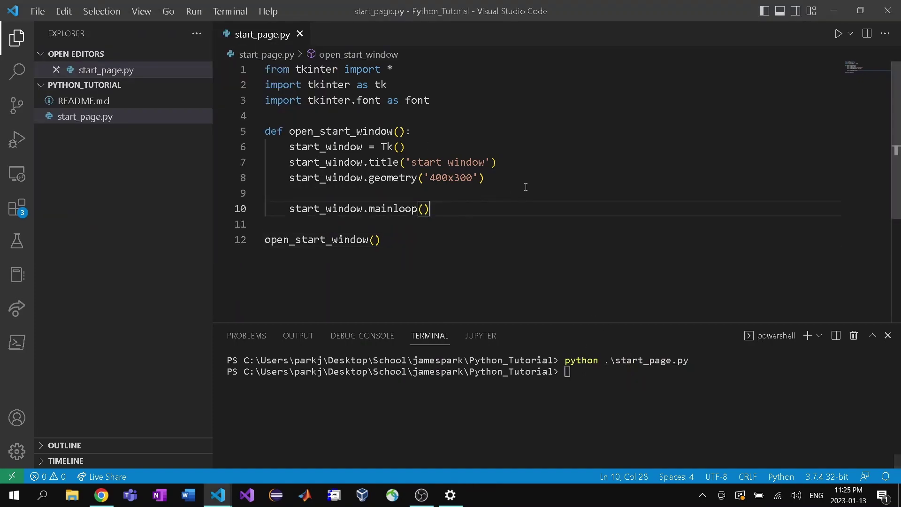
Step: Add a nested gallery_page function that prints "the gallery is now open"
left_click(526, 184)
key("Return")
key("Return")
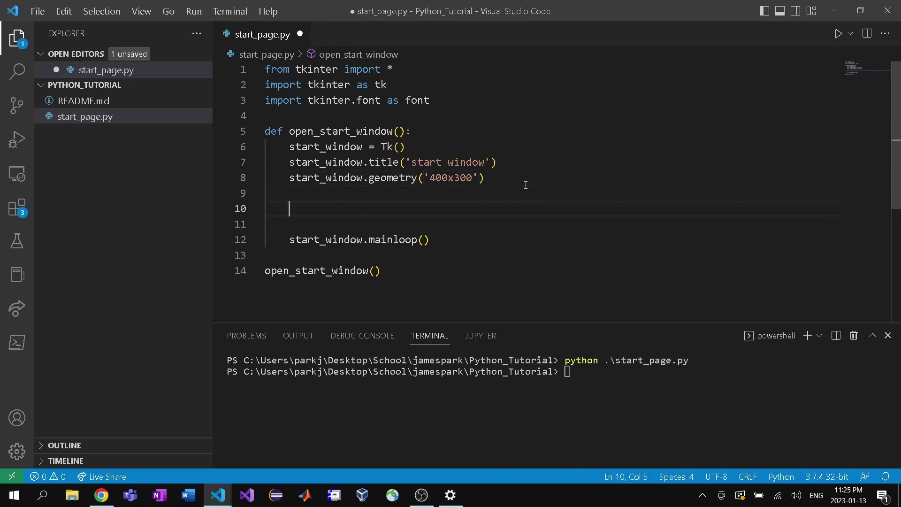
type("d")
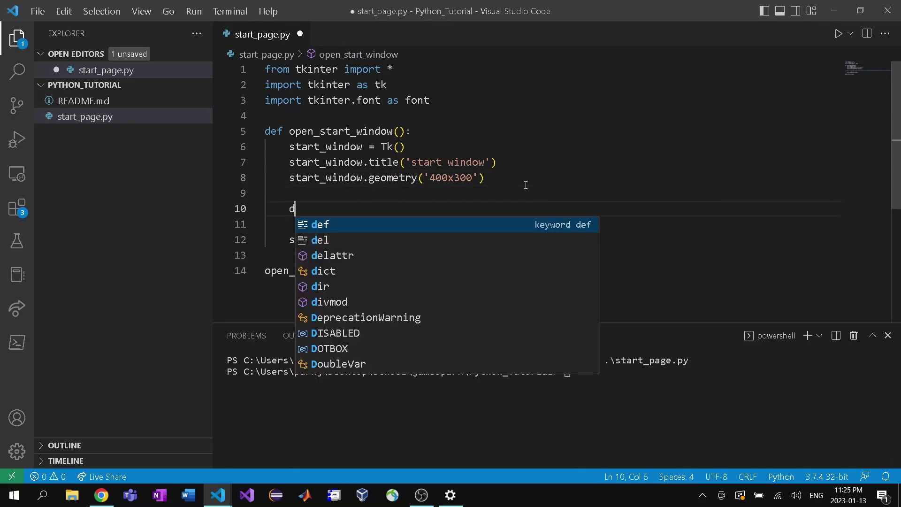
type("ef gallery")
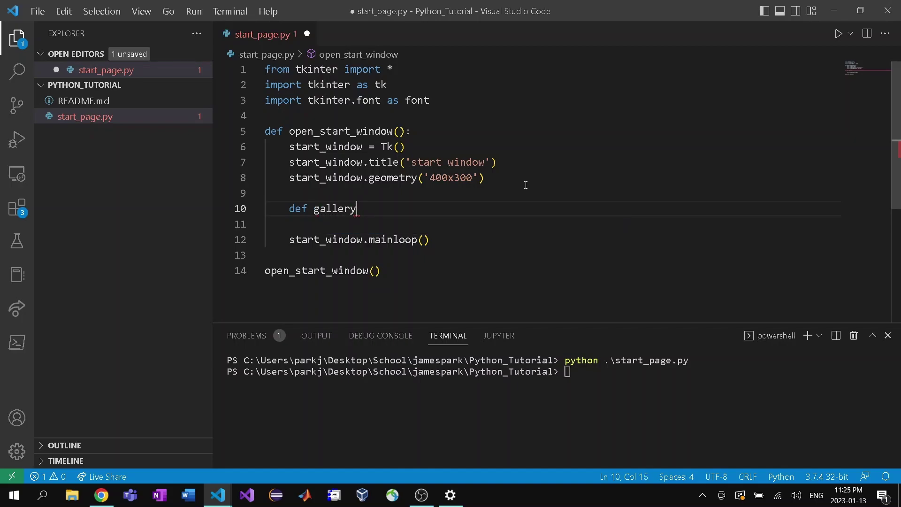
type("_page()")
type(":")
key("Return")
type("pri")
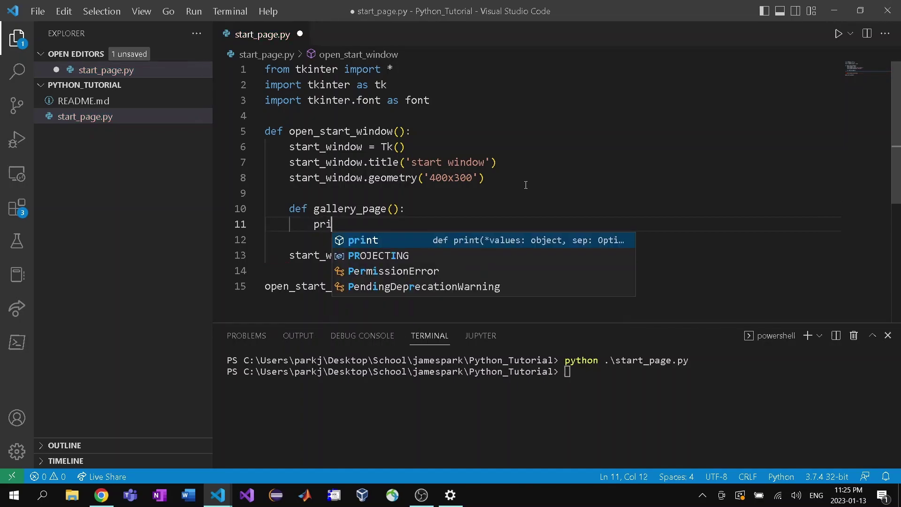
type("nt(\"")
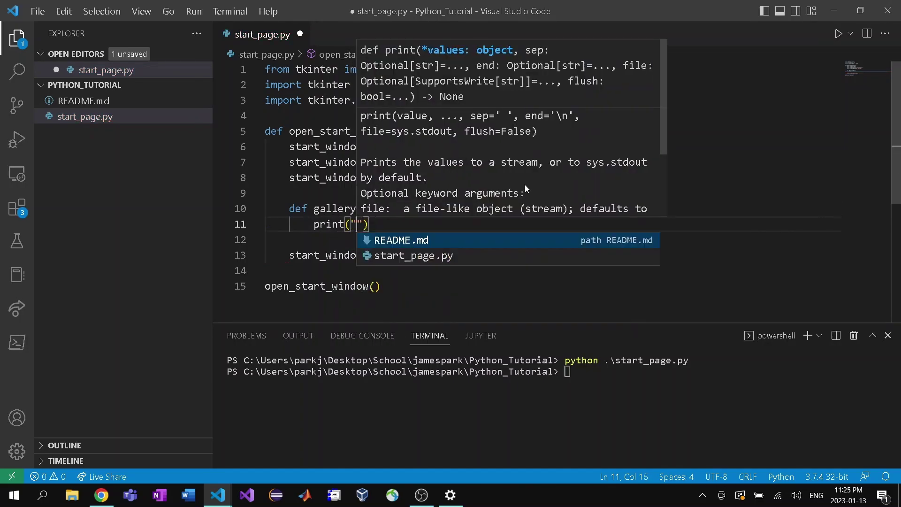
type("the gallery ")
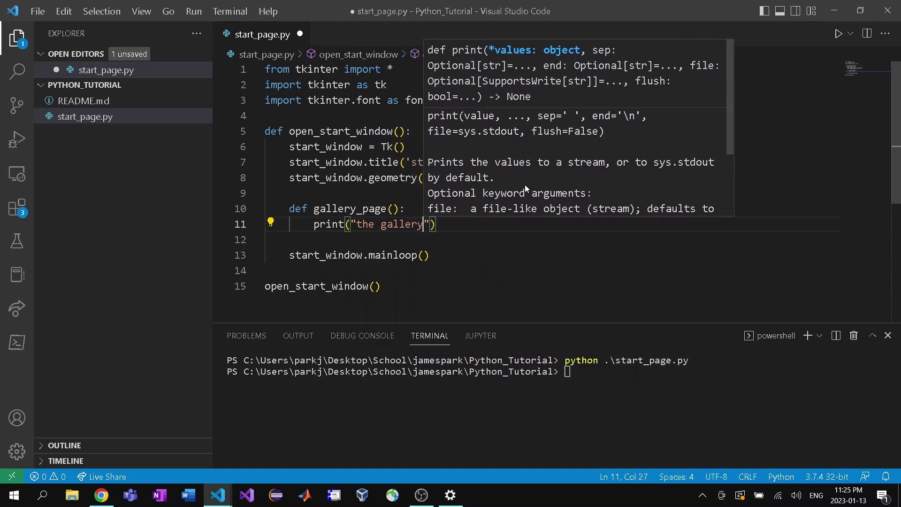
type("is now ope")
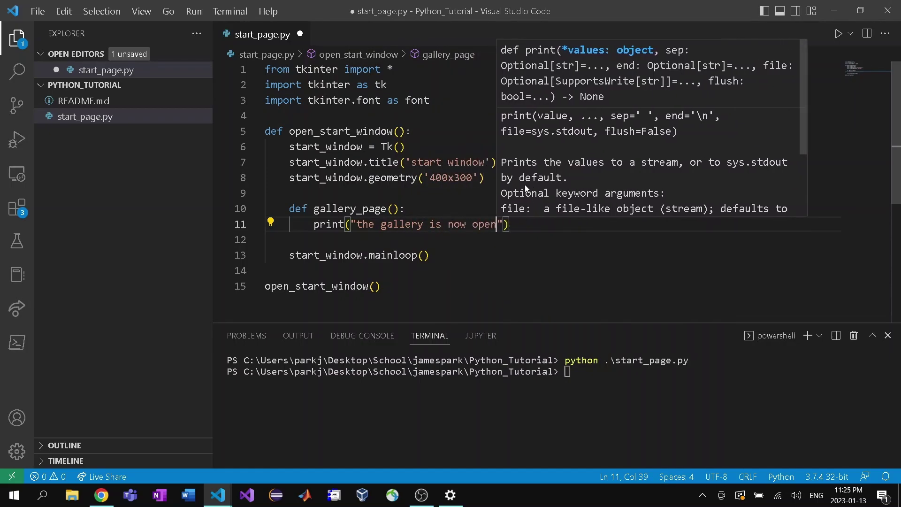
type("n")
key("End")
key("Return")
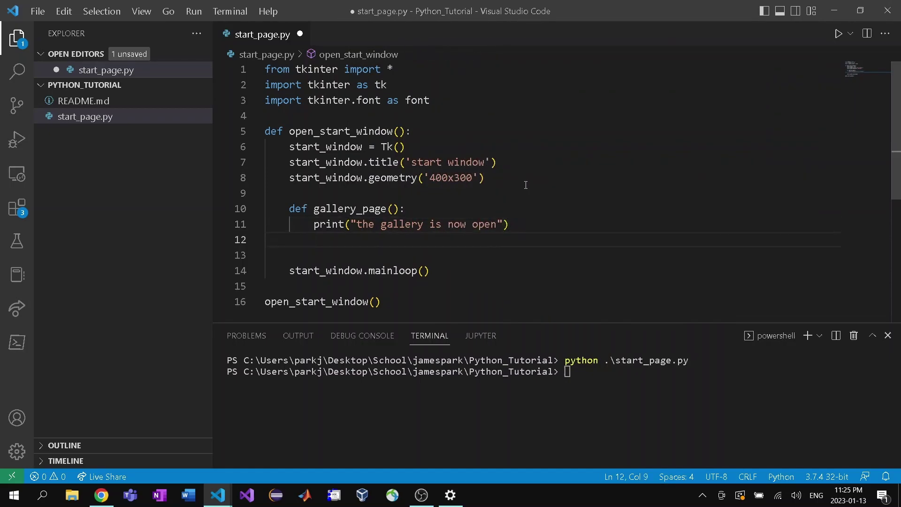
Step: Add a nested exit_window function that calls start_window.destroy()
key("Return")
key("BackSpace")
type("def ")
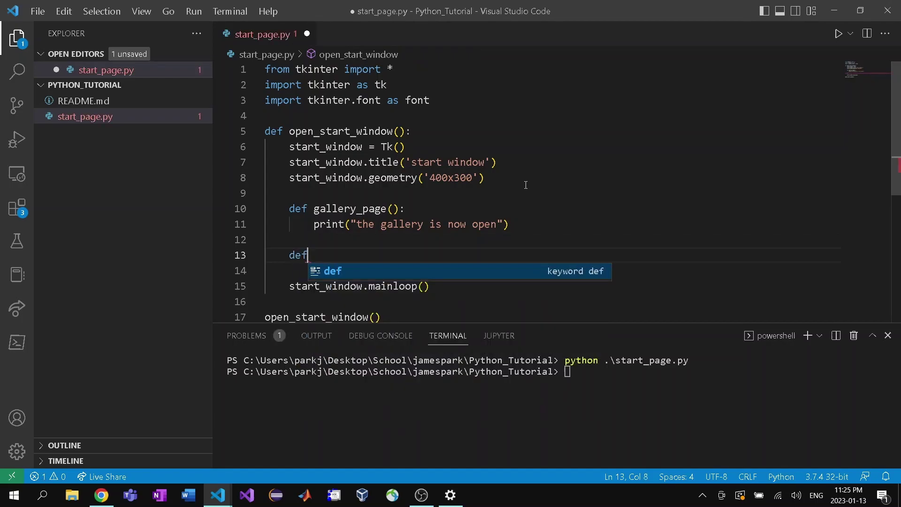
type("exi")
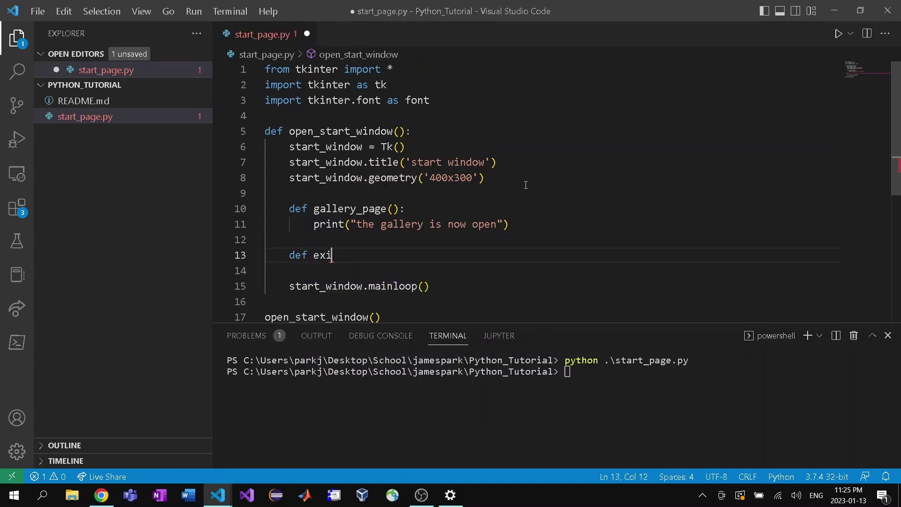
type("t_window(")
type("):")
key("Return")
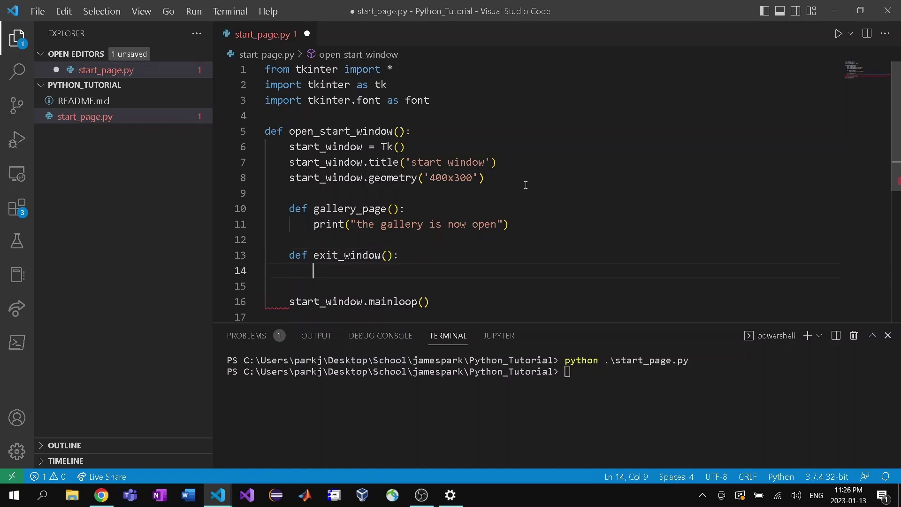
type("start")
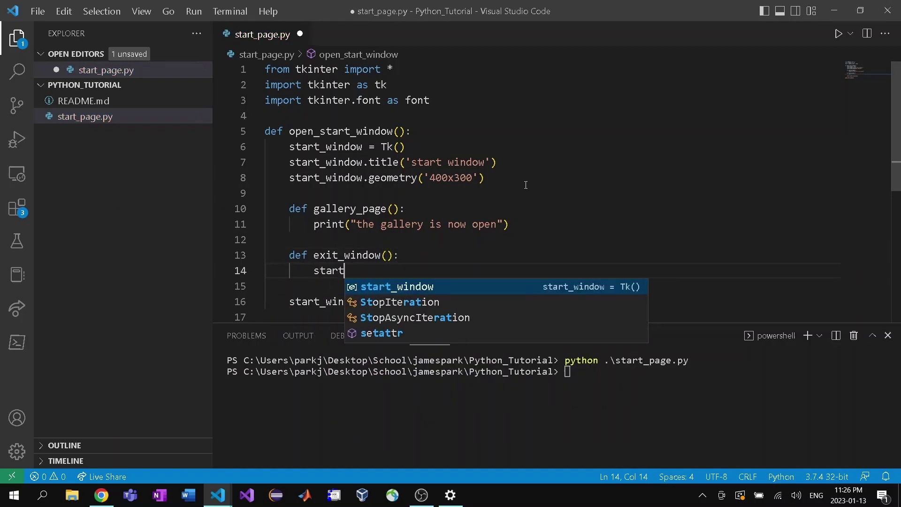
type("_")
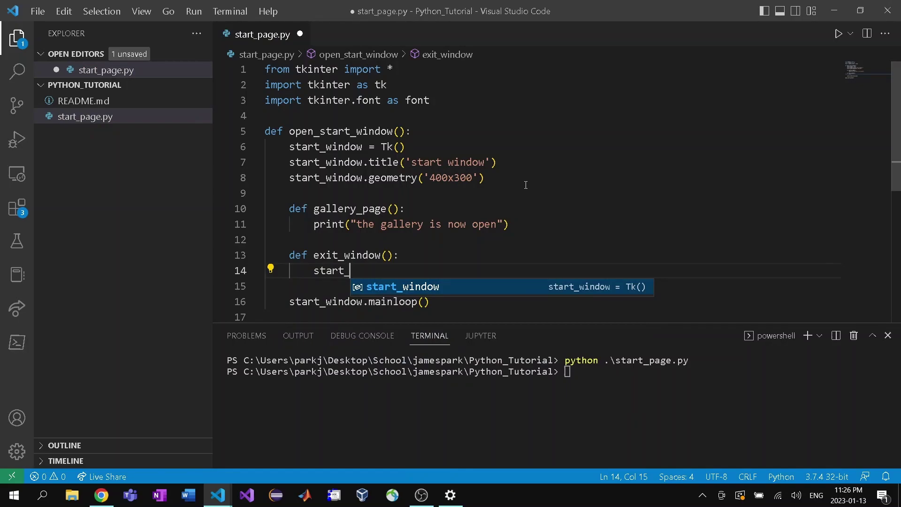
type("window")
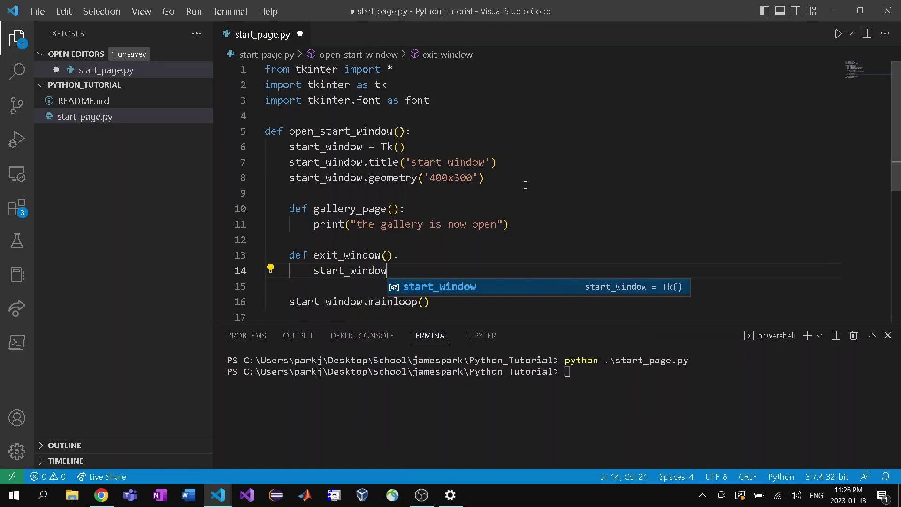
type(".dest")
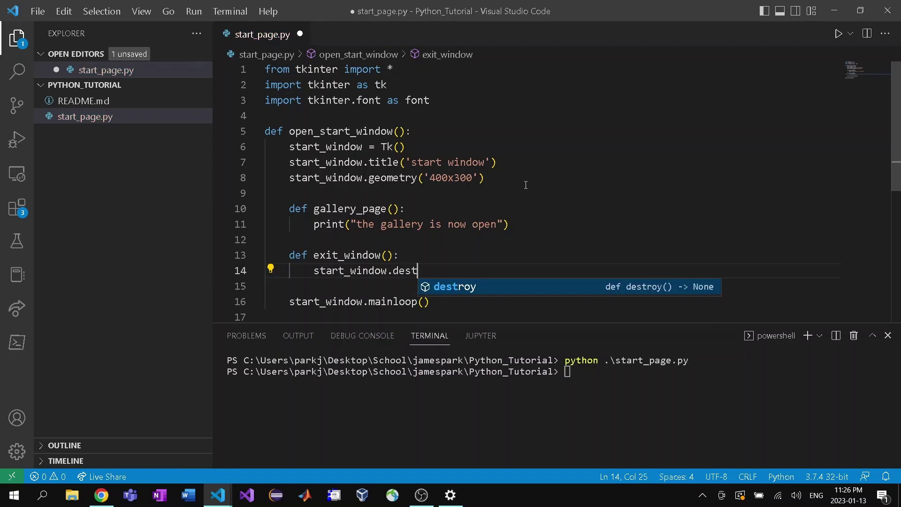
type("roy(")
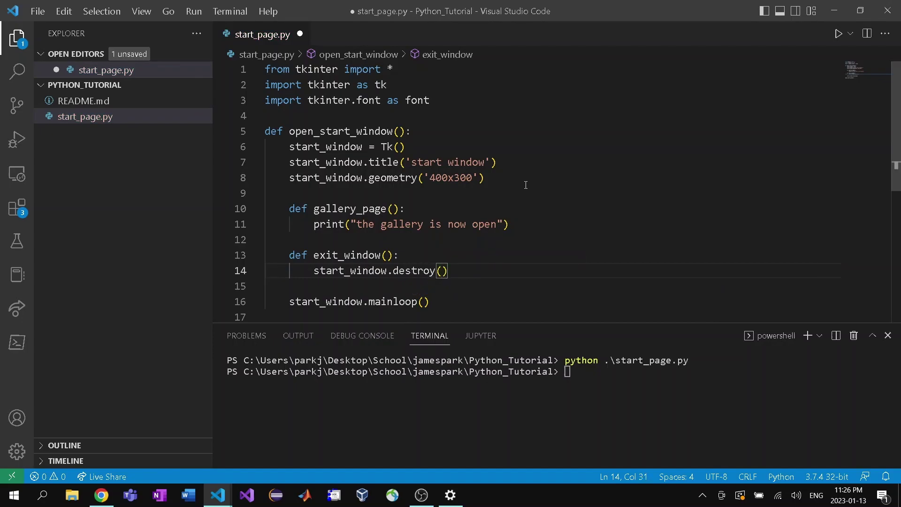
key("Return")
key("Return")
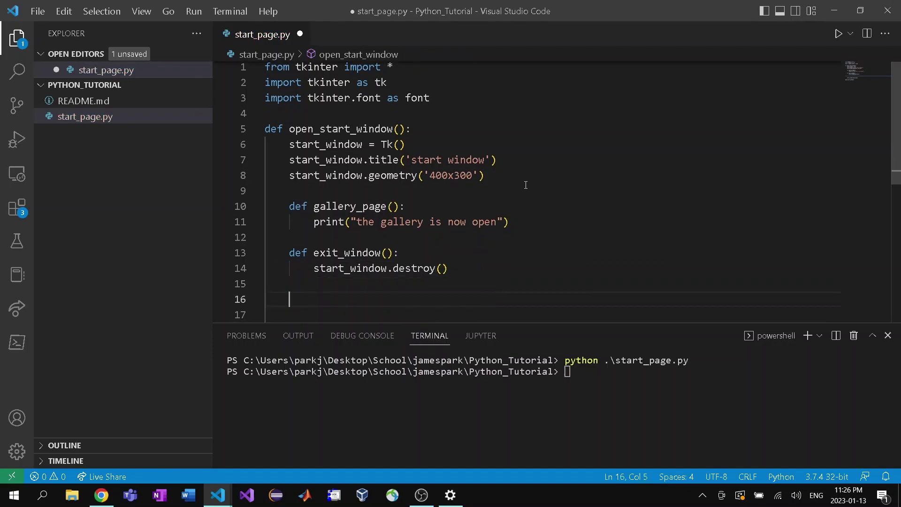
scroll(525, 185, "down", 1)
scroll(535, 180, "down", 1)
scroll(542, 176, "down", 1)
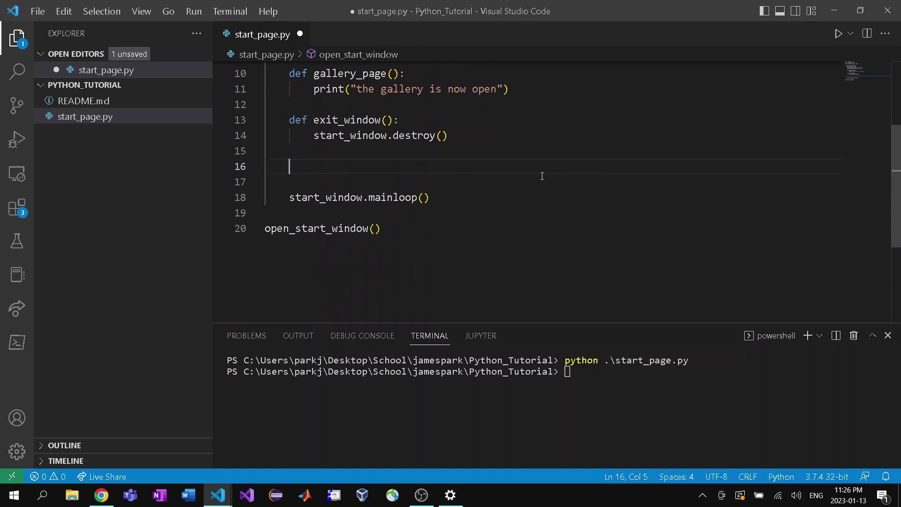
type("galler")
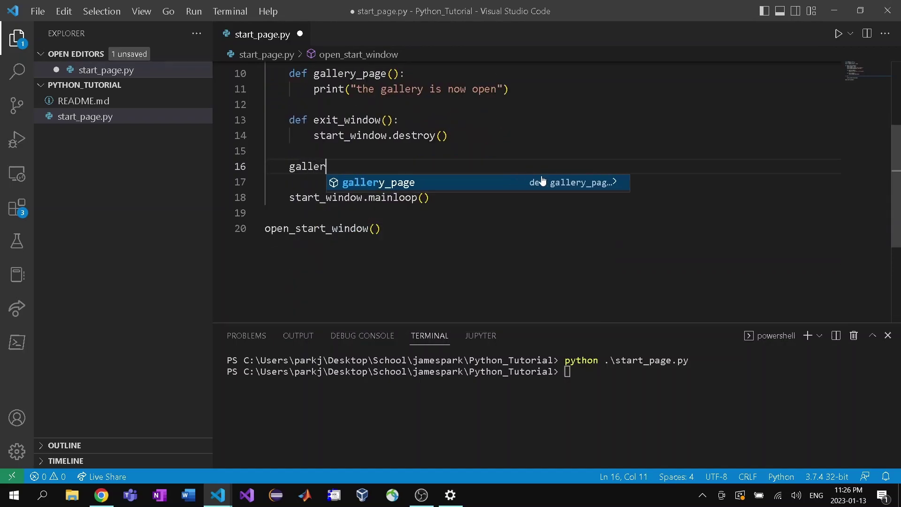
type("y_button")
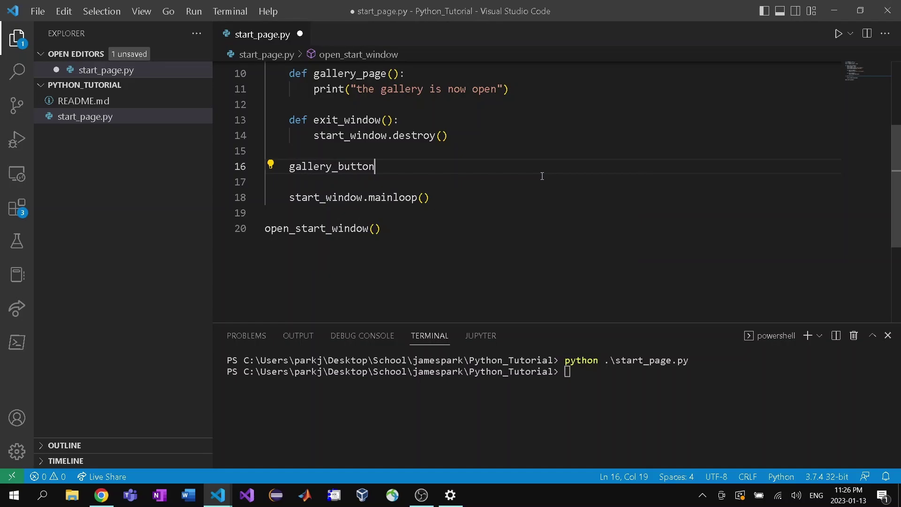
type(" = tk")
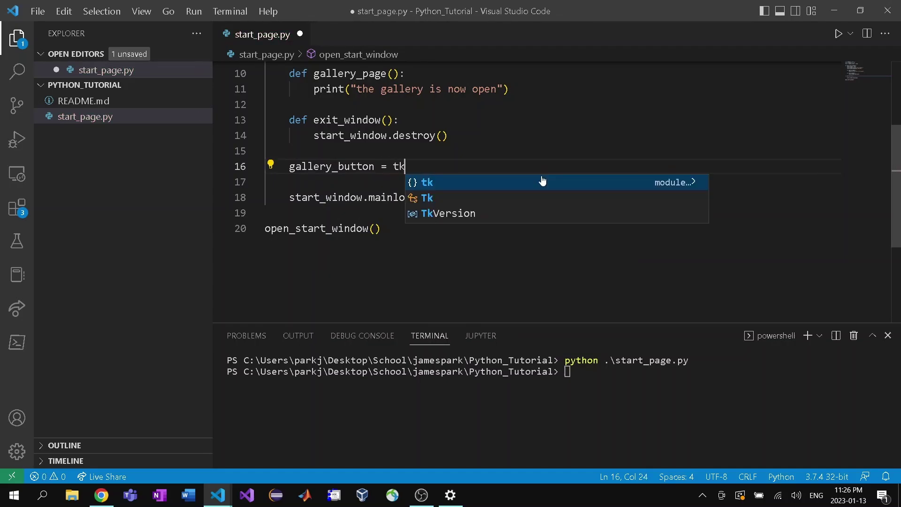
type(".Button(")
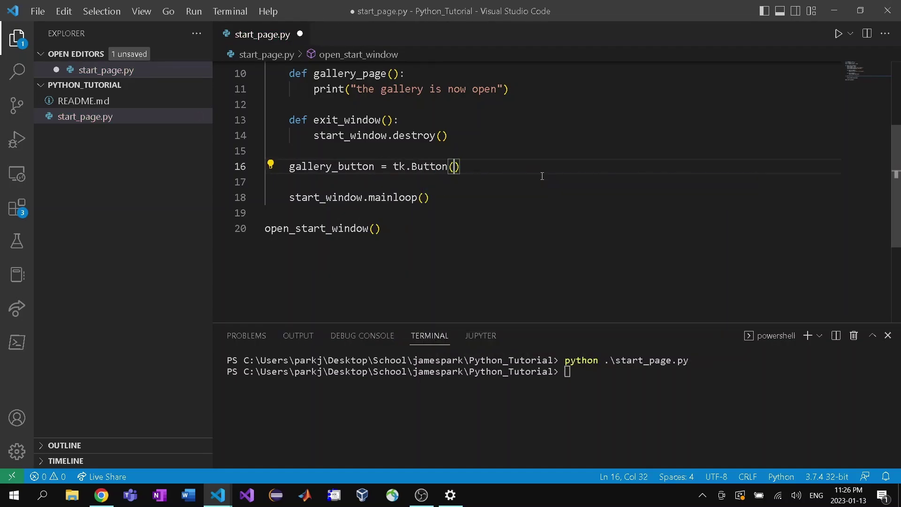
type("text")
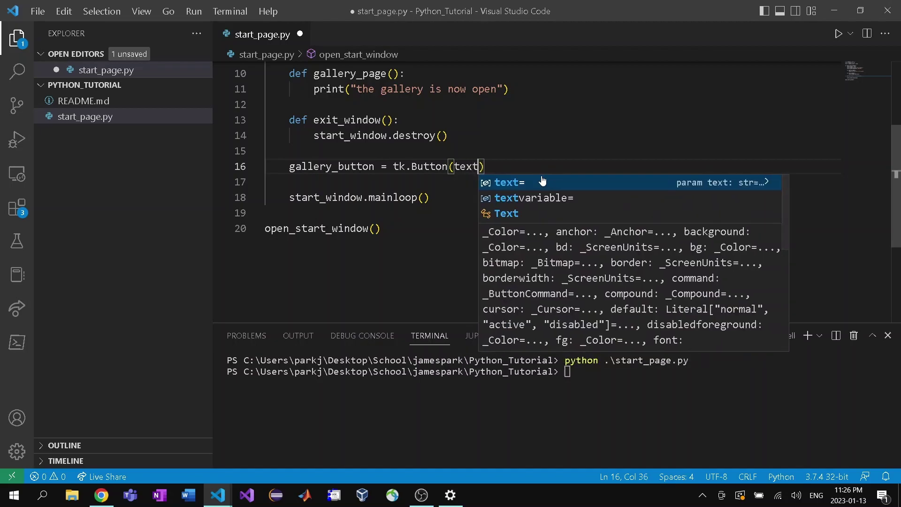
type("='")
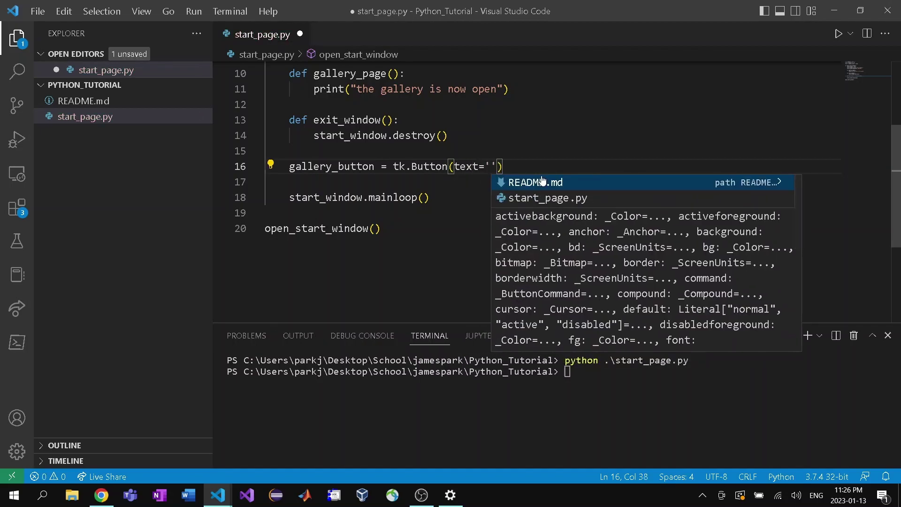
type("Open Ga")
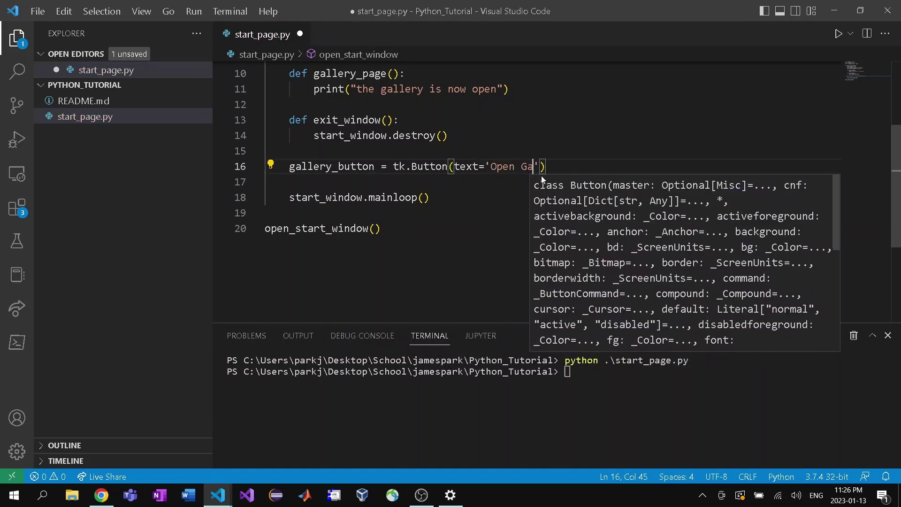
type("llery',")
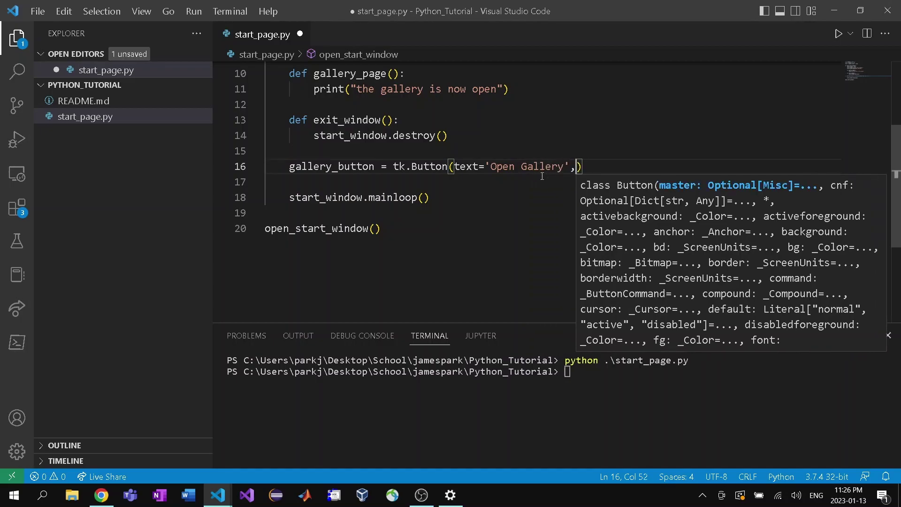
type(" bg=")
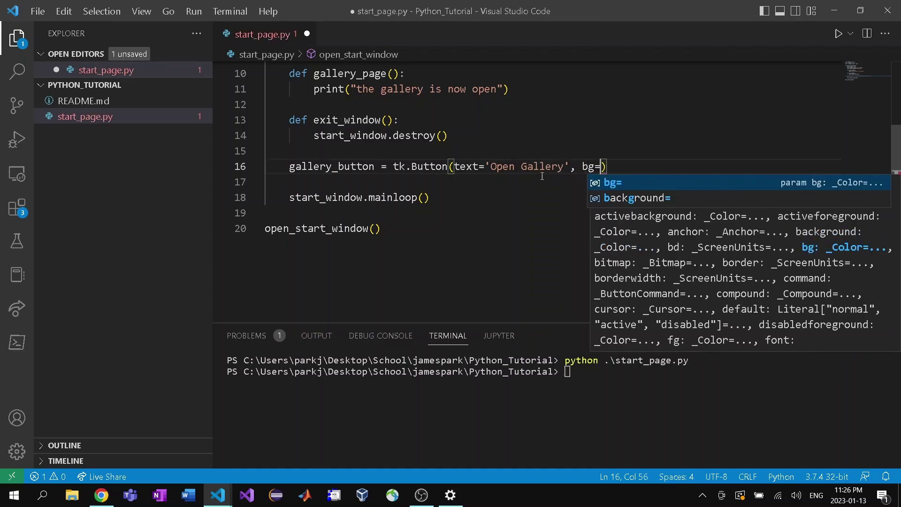
type("'blue")
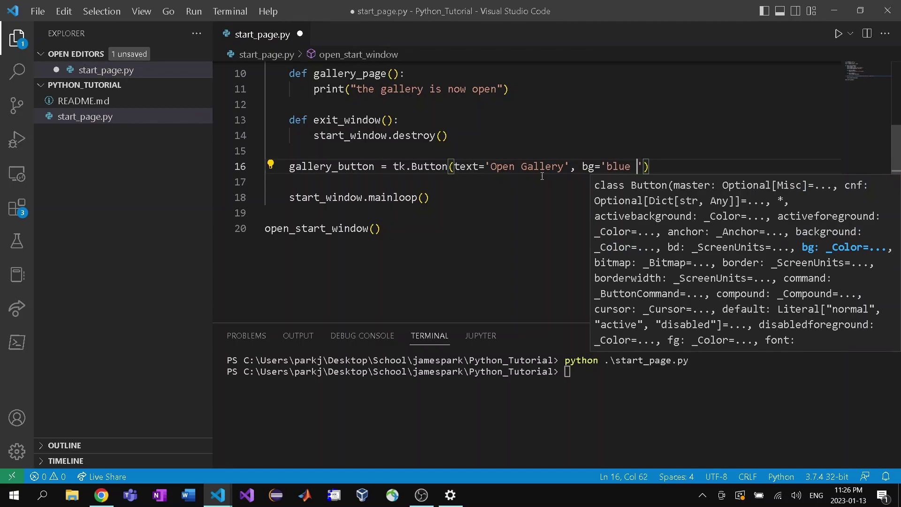
Step: Create gallery_button as tk.Button: text 'Open Gallery', bg 'blue', fg 'red', command gallery_page
key("BackSpace")
type(", ")
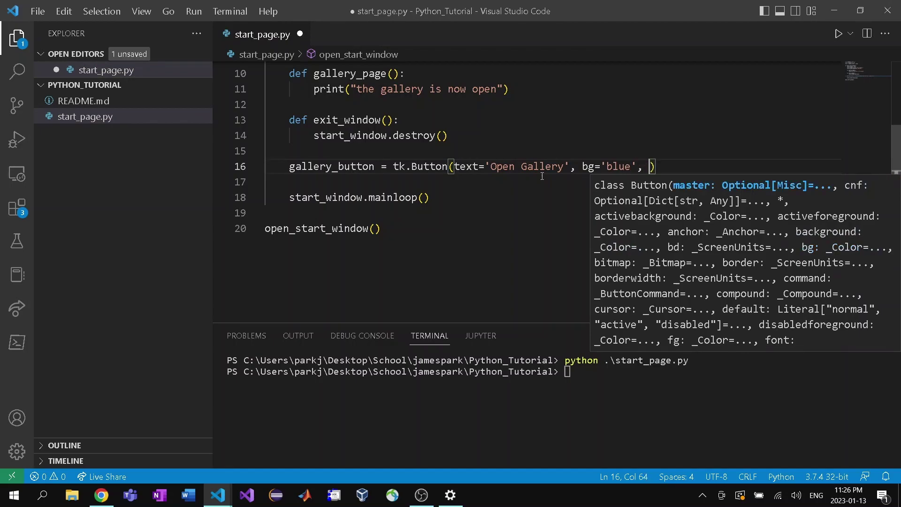
type("fg")
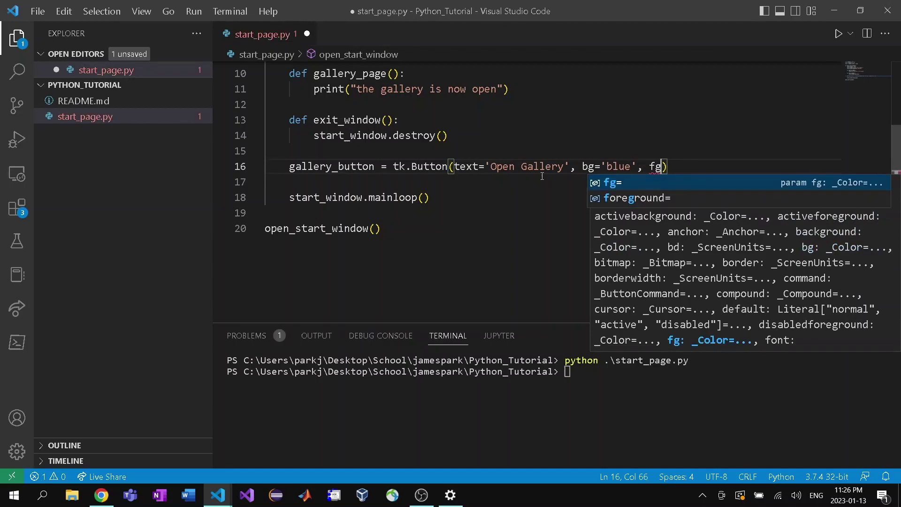
type("='red")
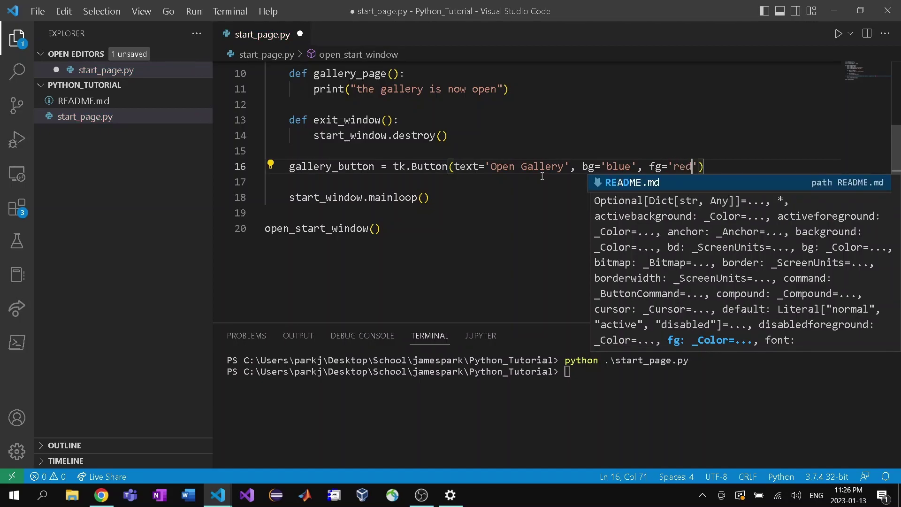
type("',")
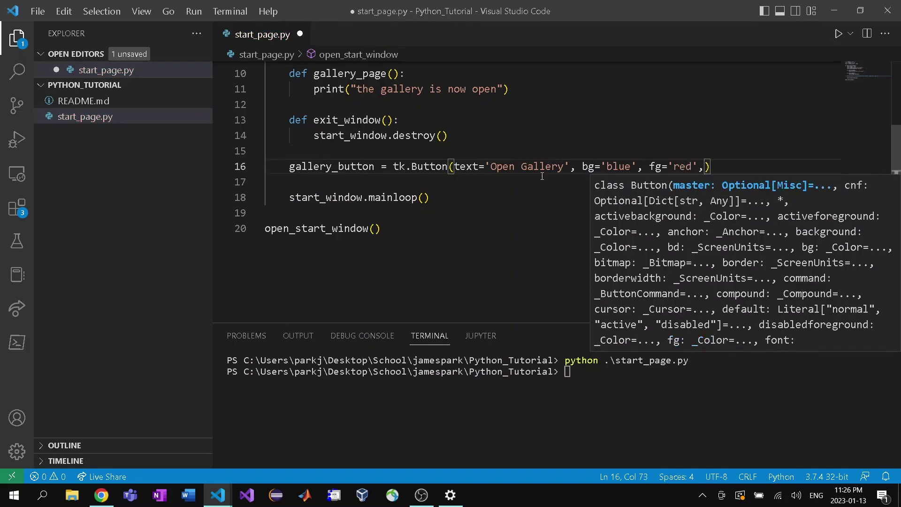
type(" comman")
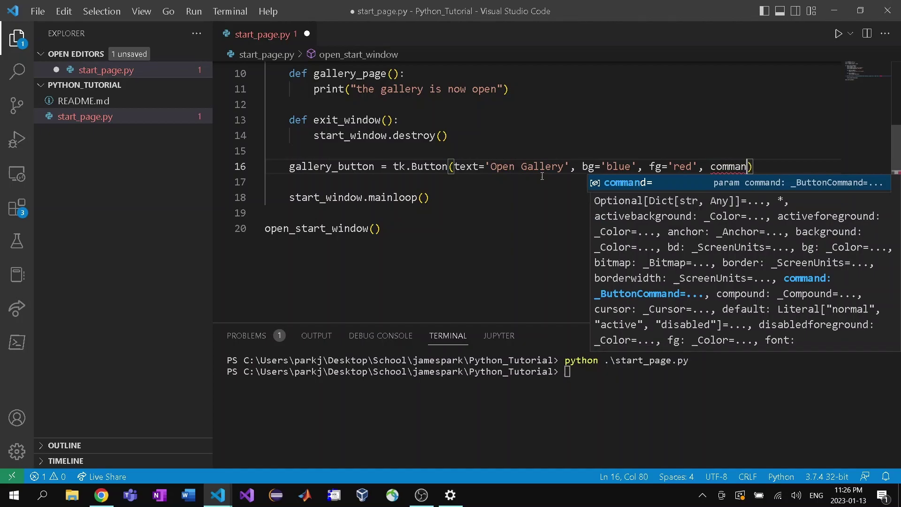
type("d=")
type("gallery")
key("Down")
key("Down")
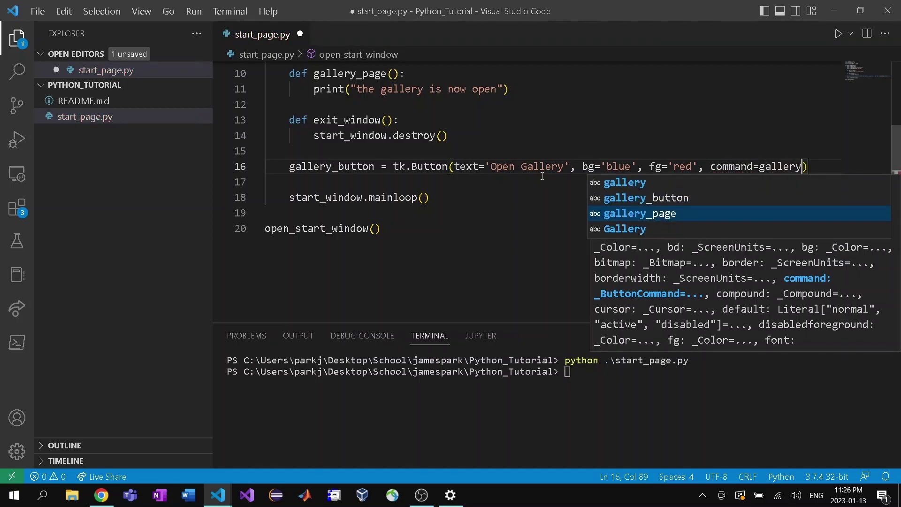
key("Return")
key("Right")
key("Return")
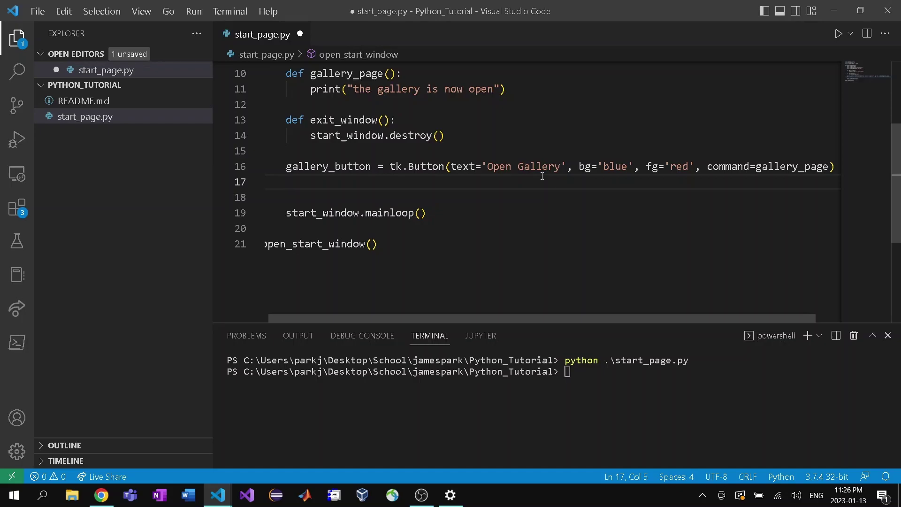
type("font")
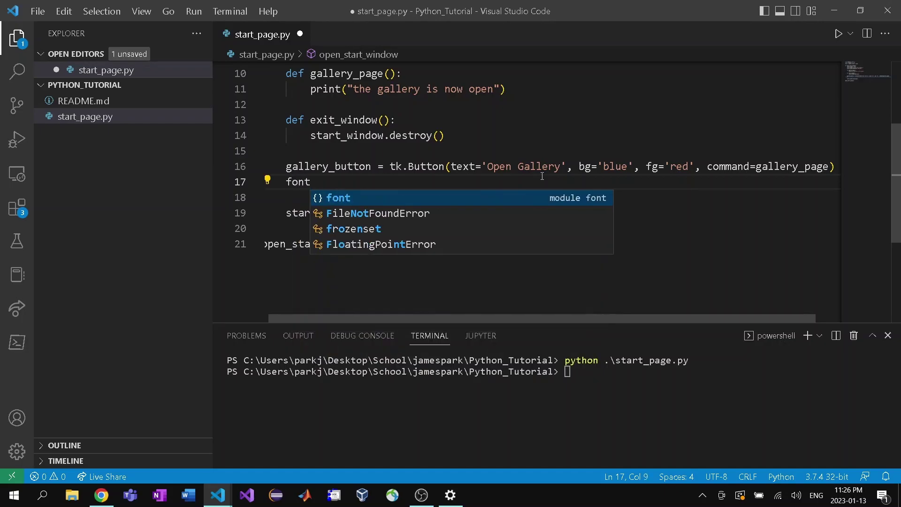
type("_style ")
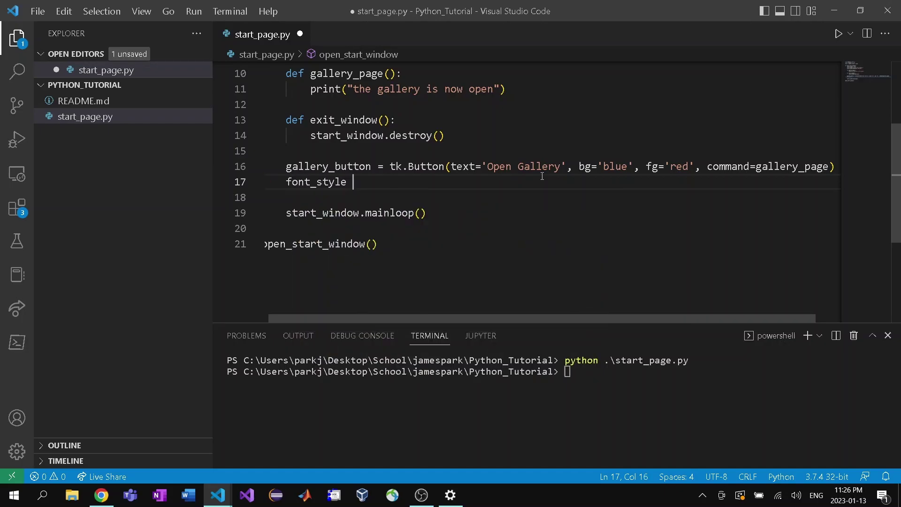
type("=font.")
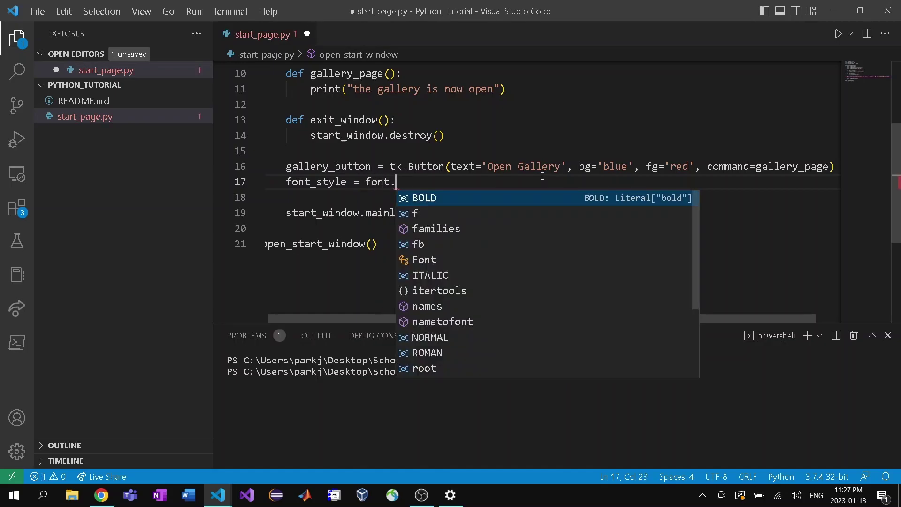
type("Font ")
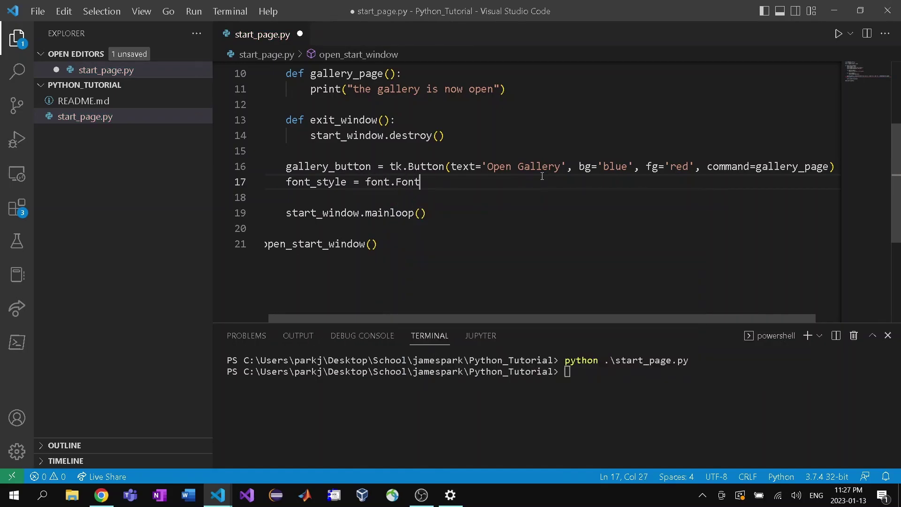
type("(family")
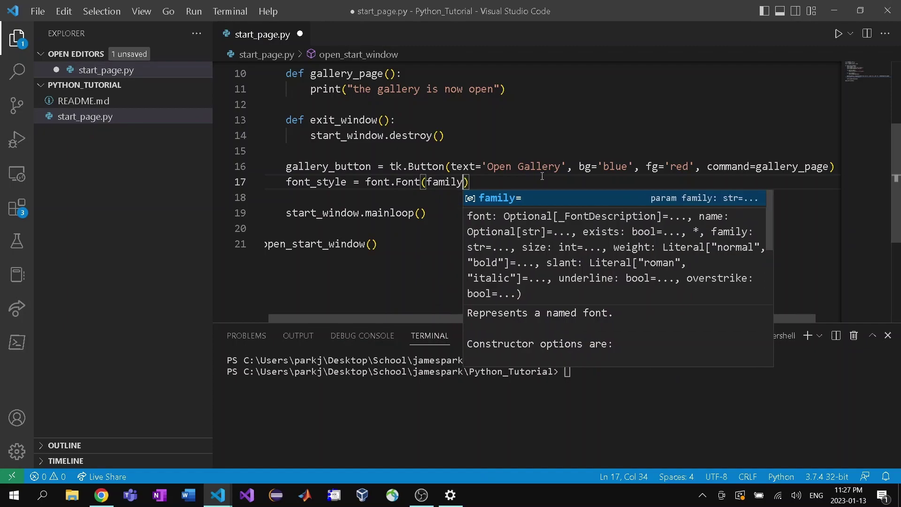
type("=")
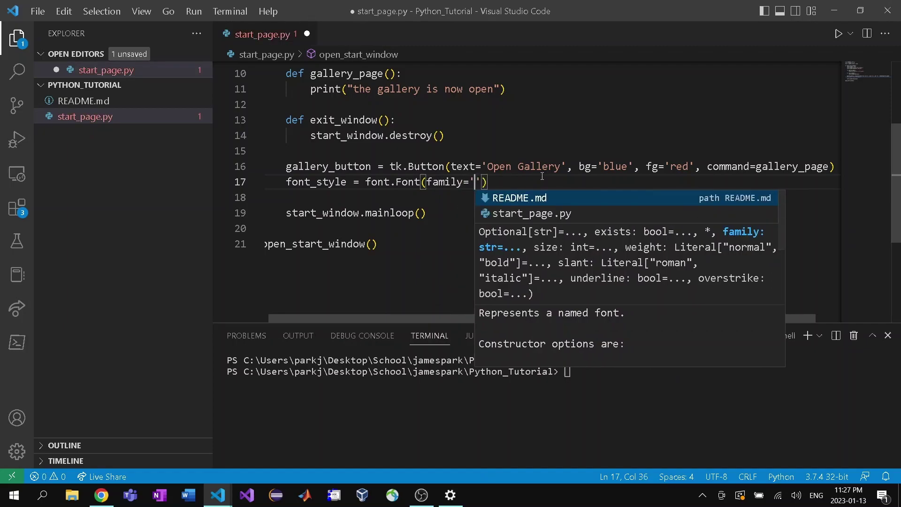
type("Arial'")
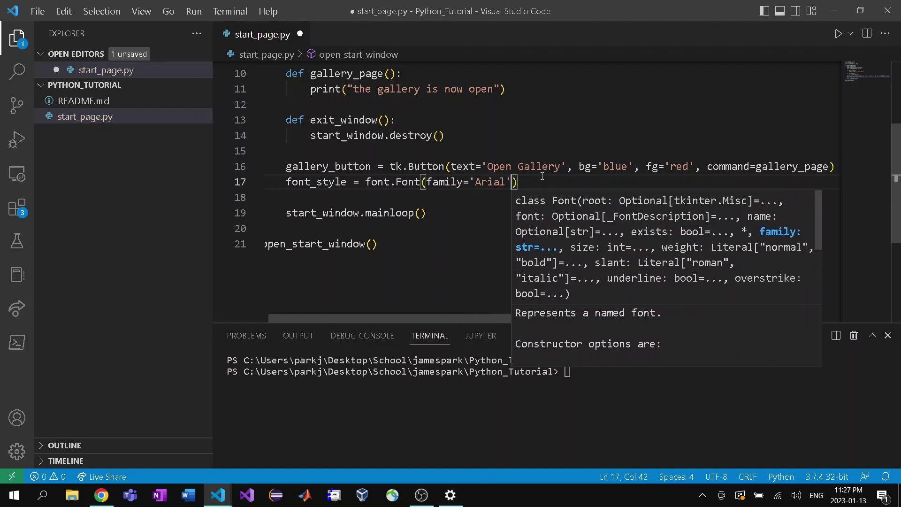
type(", siz")
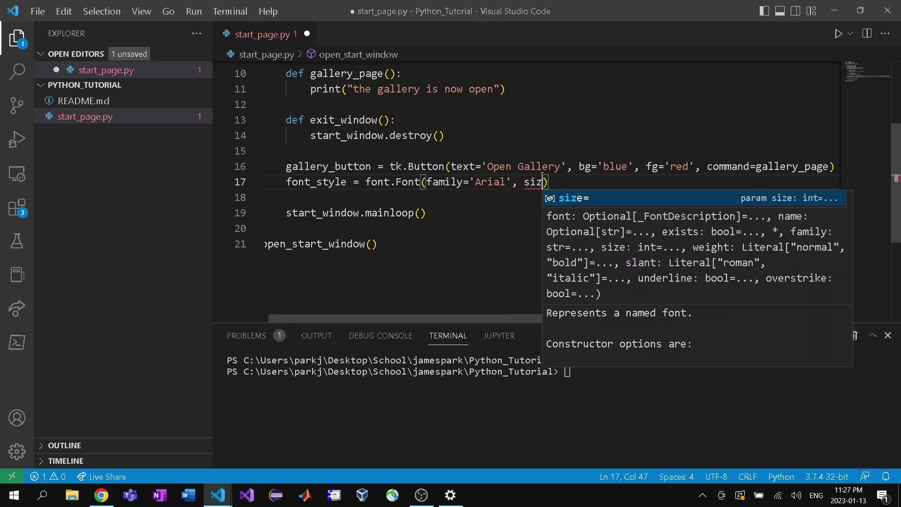
type("e=15,")
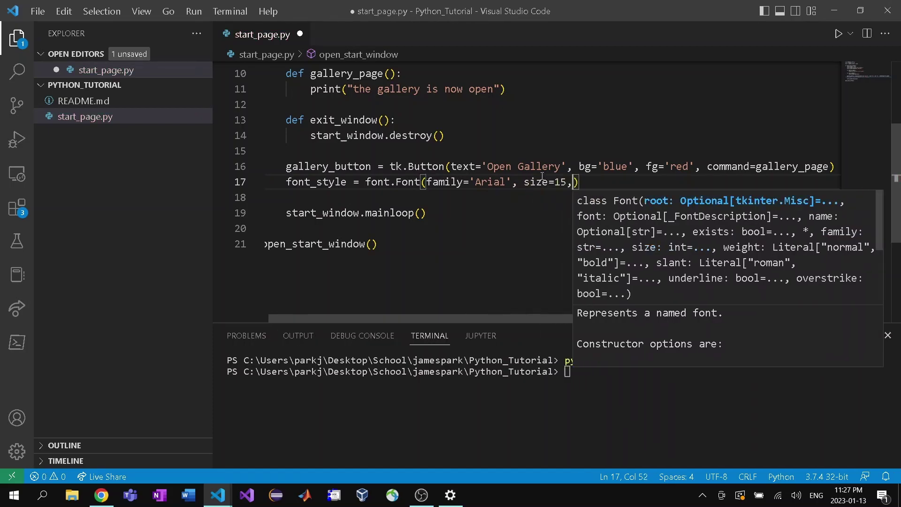
type(" wieg")
Step: Define font_style = font.Font(family='Arial', size=15, weight='bold')
key("BackSpace")
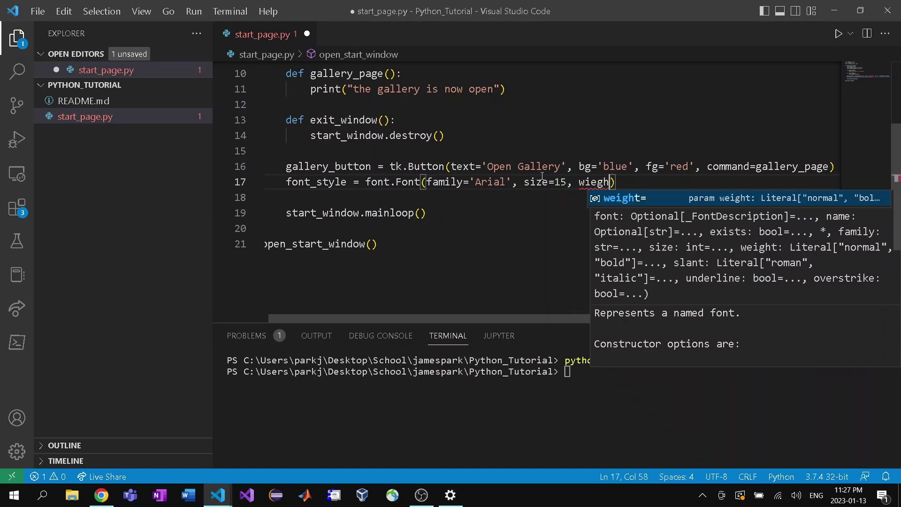
key("BackSpace")
key("BackSpace")
type("eight=")
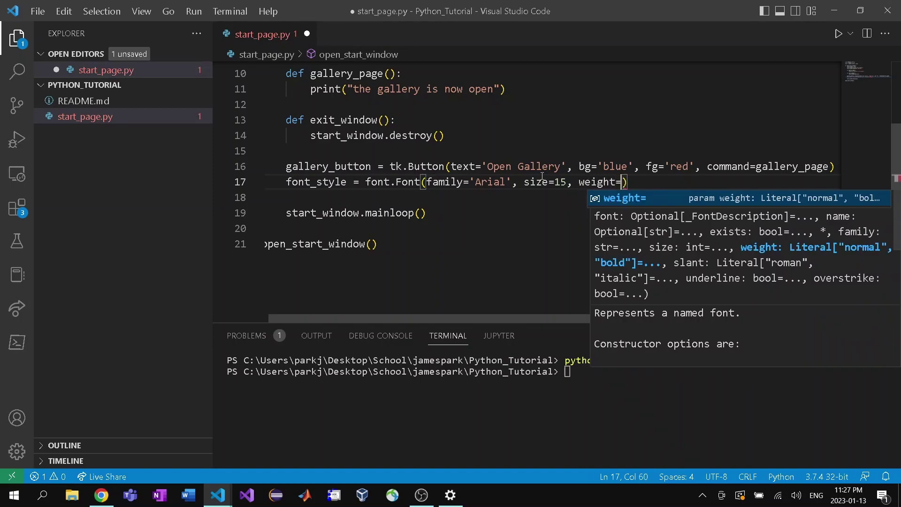
type("'bold")
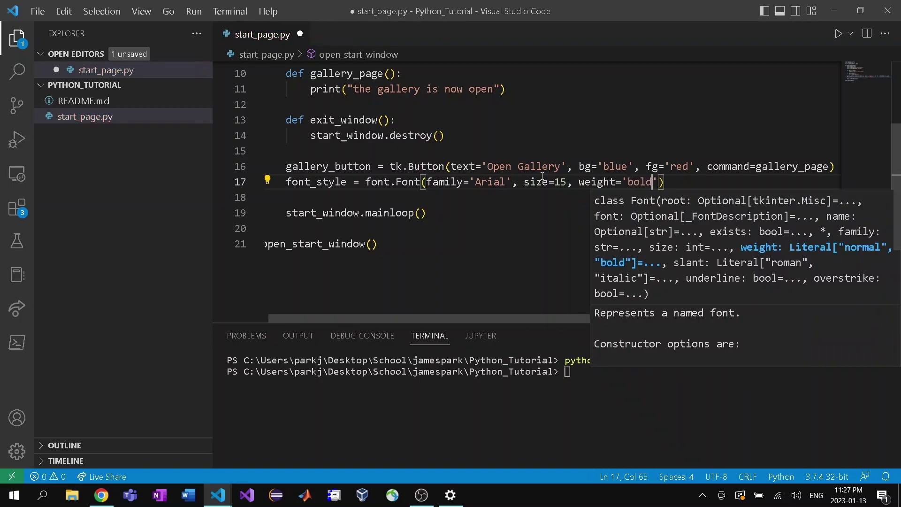
key("Right")
key("Right")
key("Return")
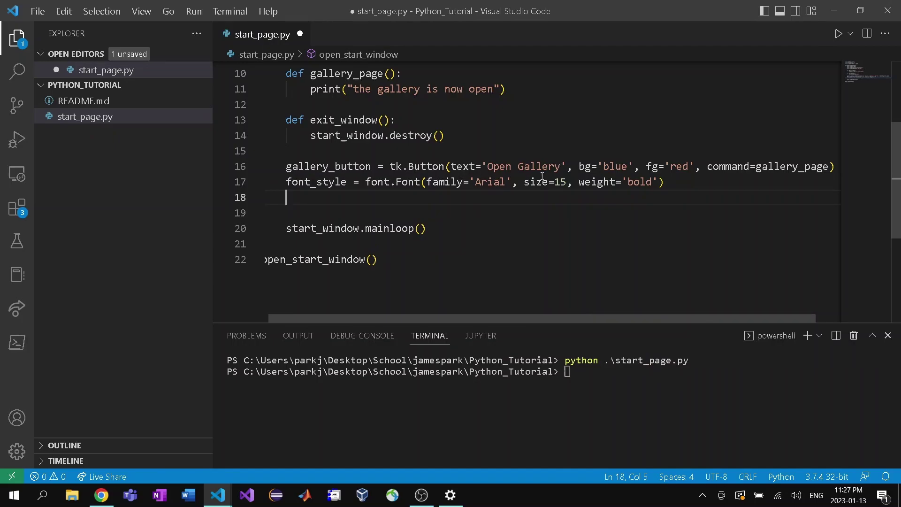
type("gallery-")
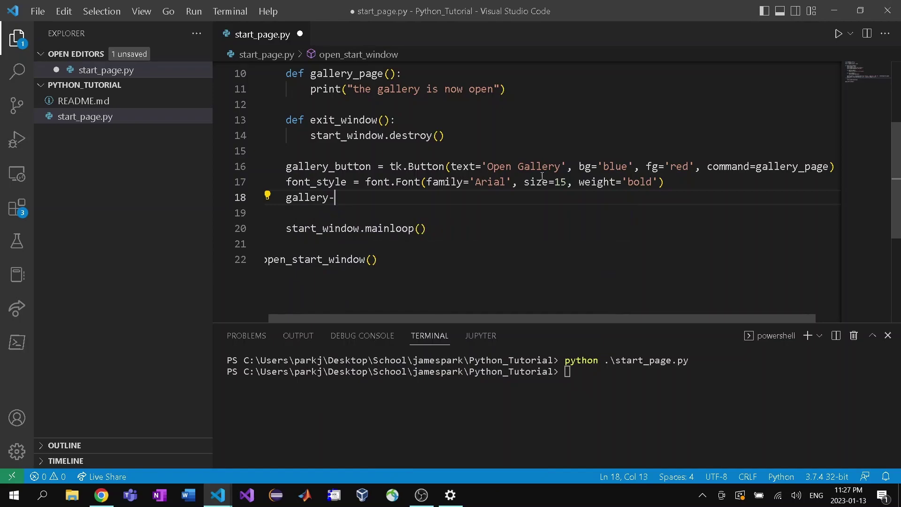
Step: Assign font_style to gallery_button['font']
key("BackSpace")
type("_")
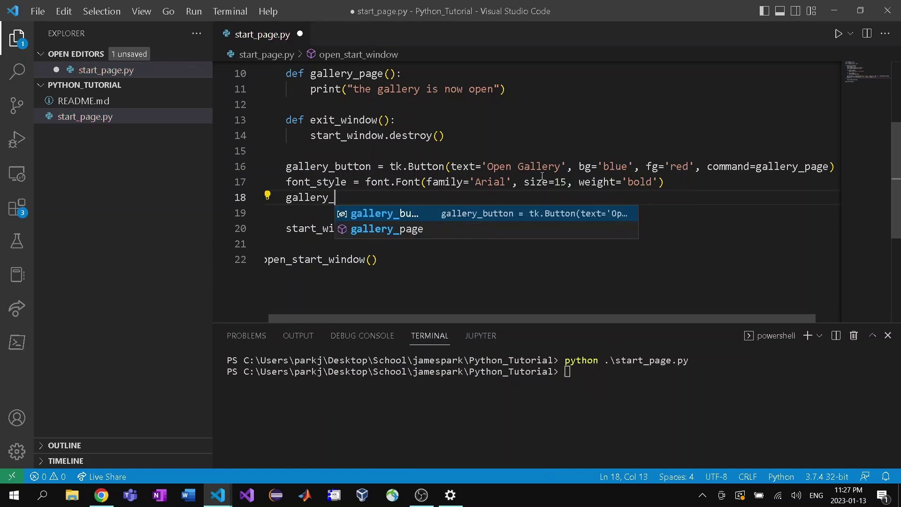
type("button")
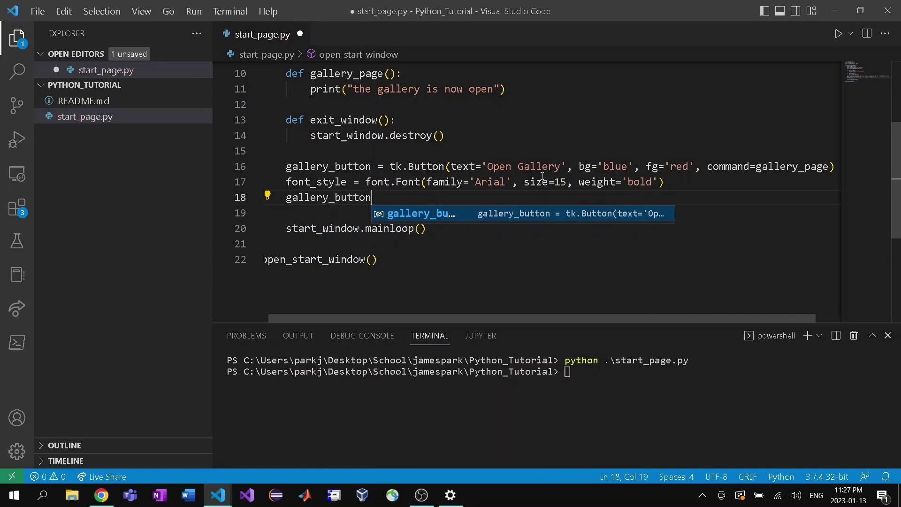
type("[")
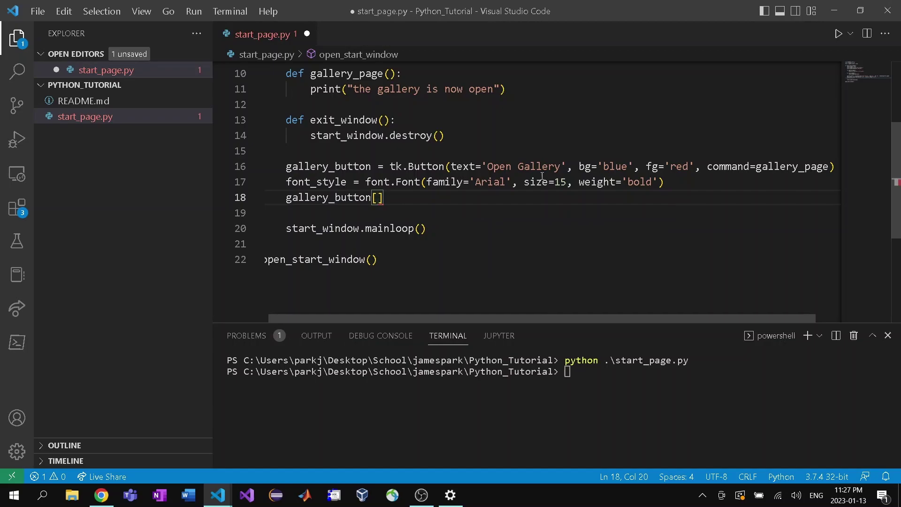
type("'font'] ")
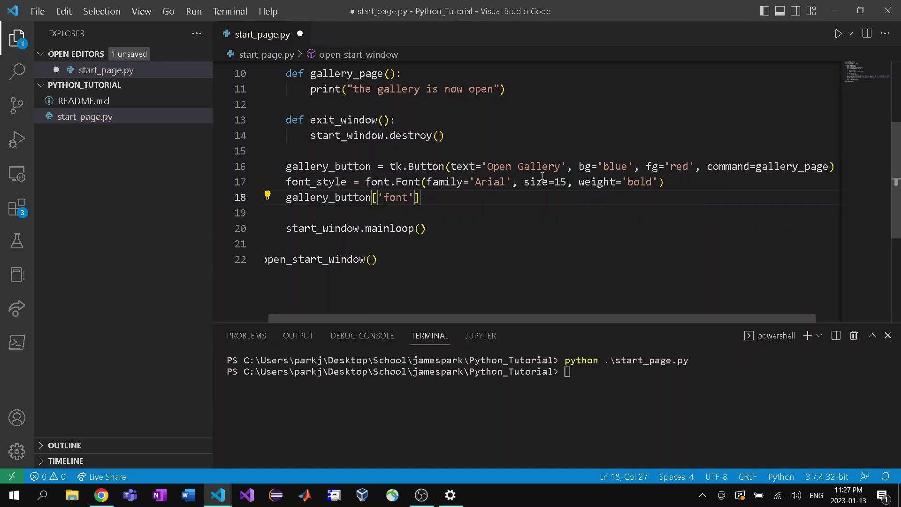
type("= ")
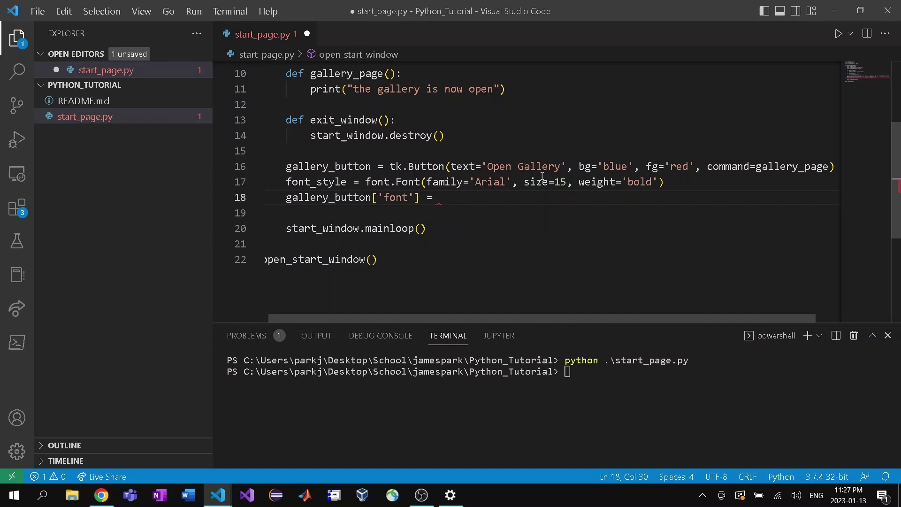
type("font_style")
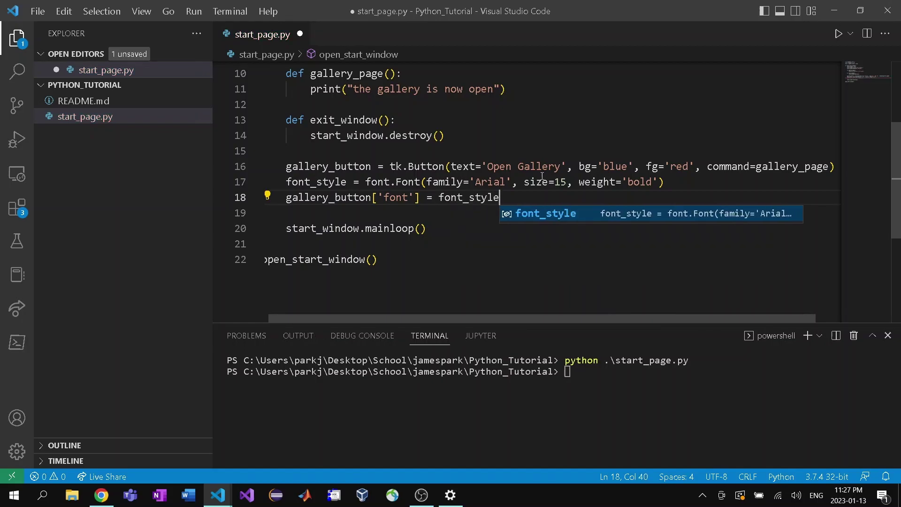
key("Escape")
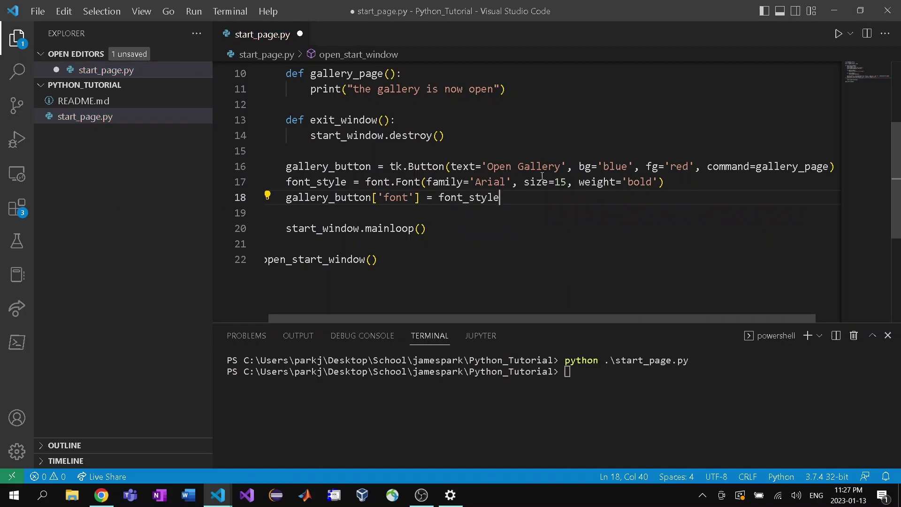
key("Return")
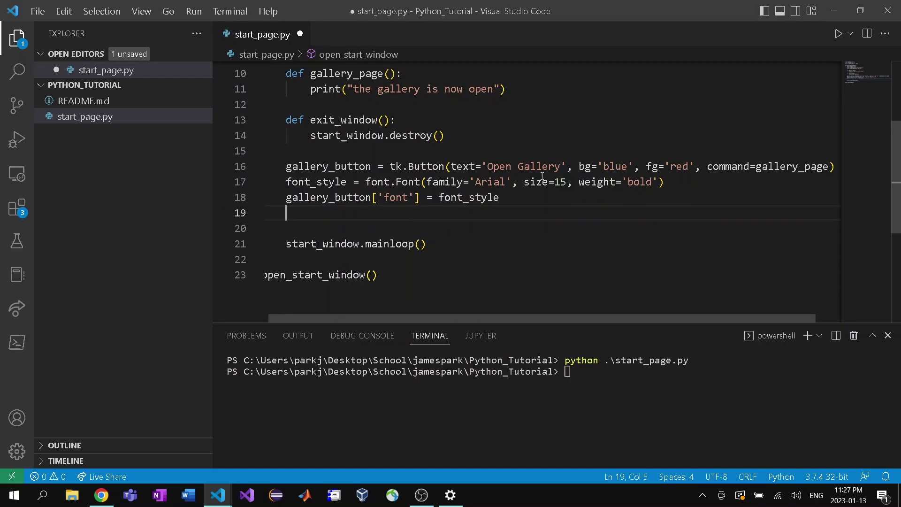
type("gallery")
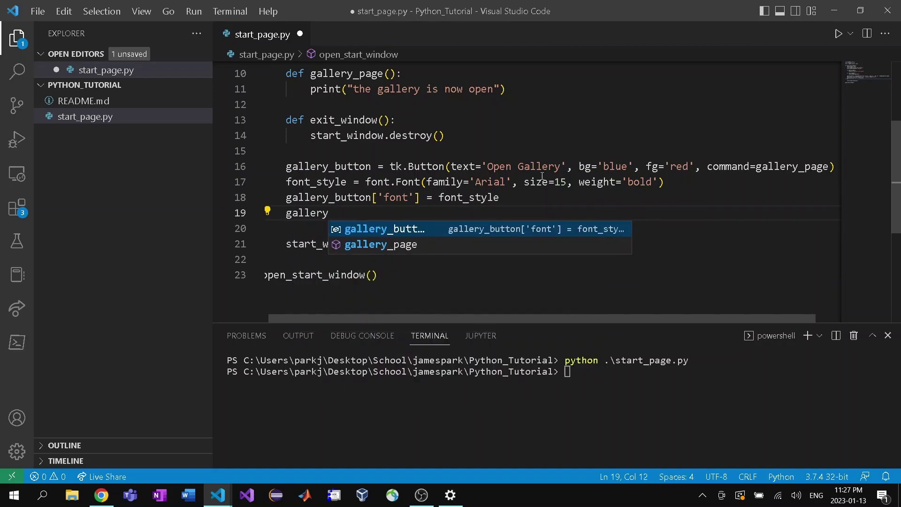
type("_button")
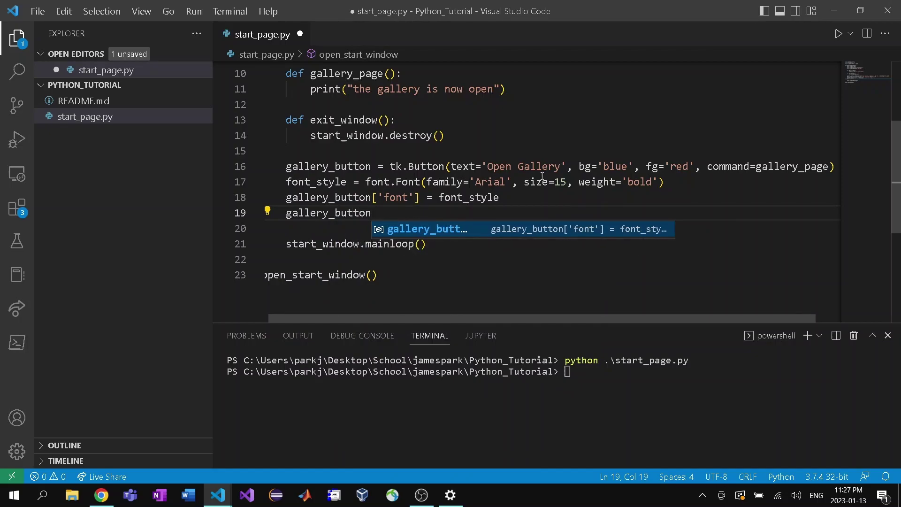
type(".con")
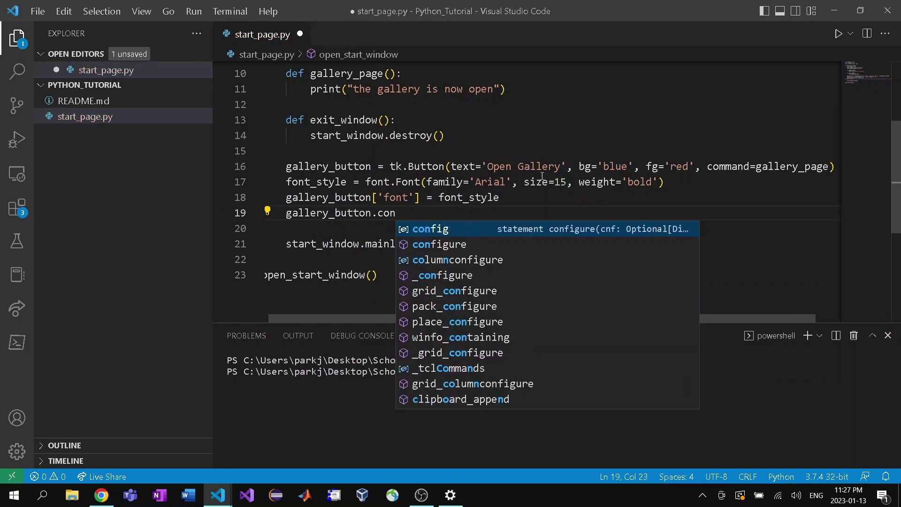
type("fig")
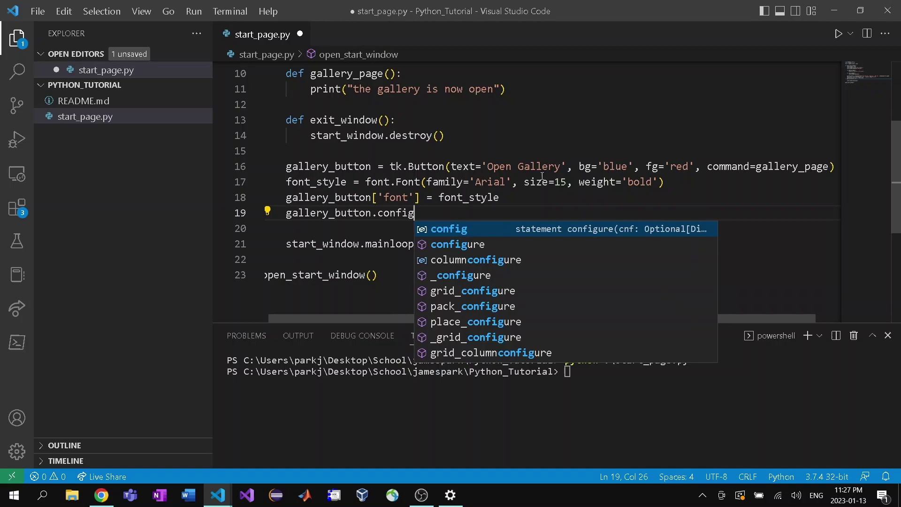
type("(height")
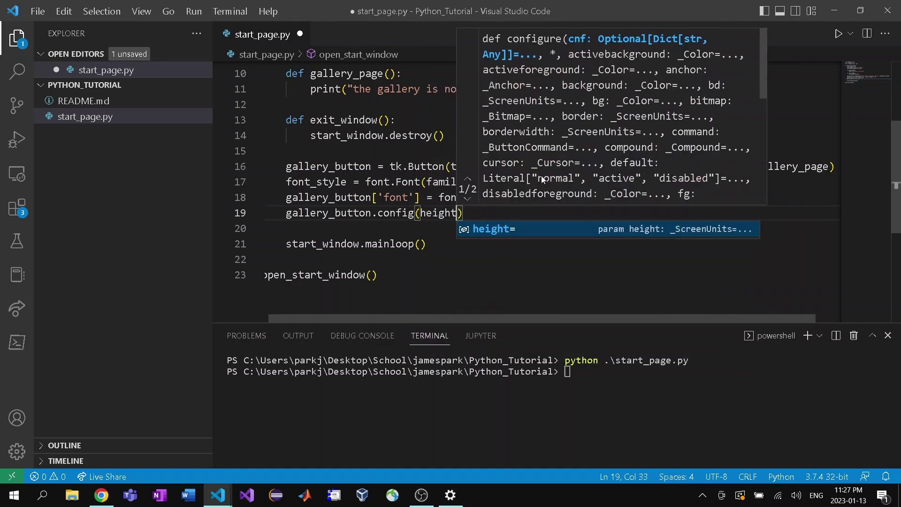
type("=")
type("5, ")
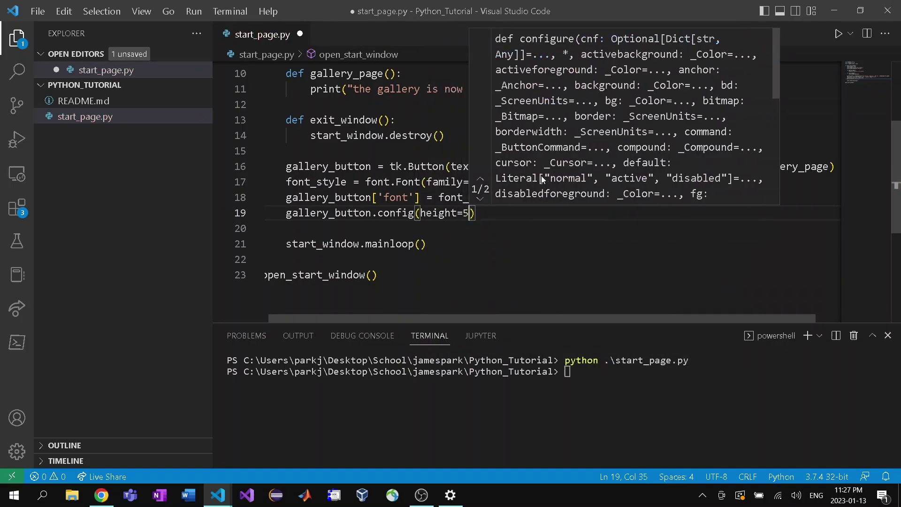
type("we")
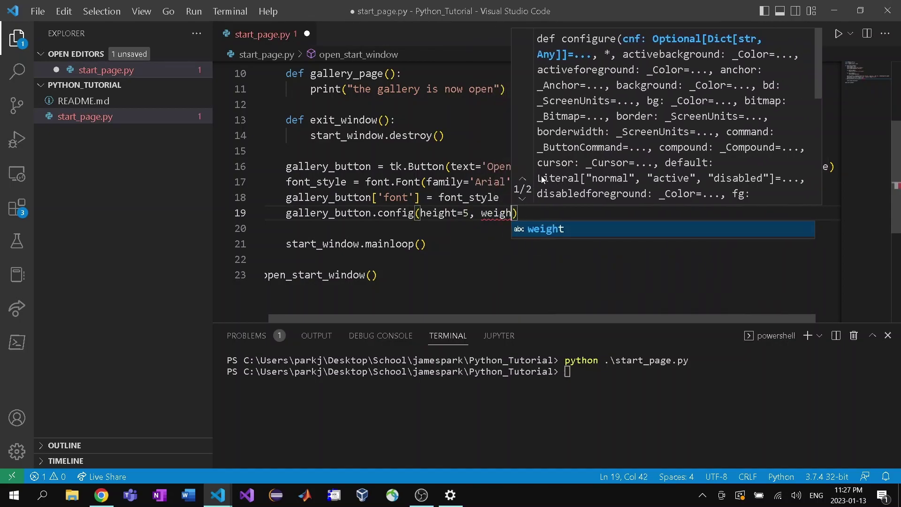
Step: Configure gallery_button with height 5 and width 20, then add a gallery_button.pack line
key("BackSpace")
type("idth")
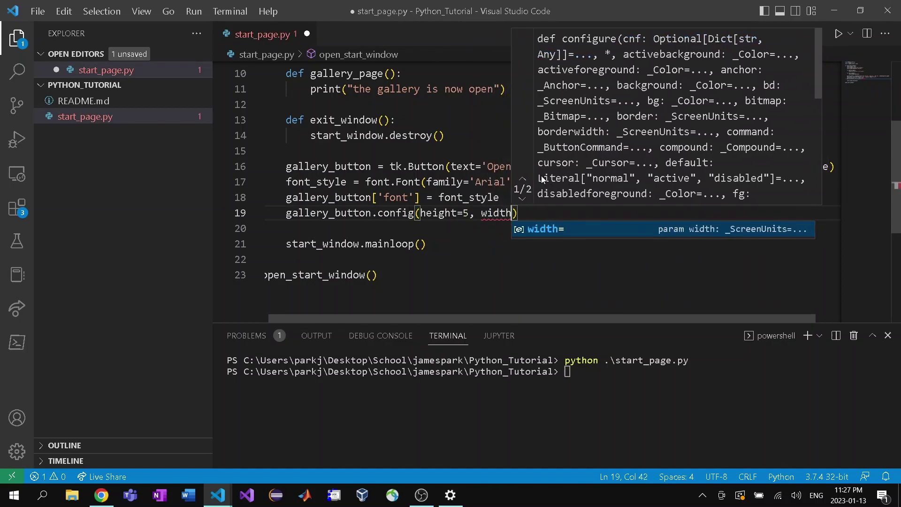
type("=20)")
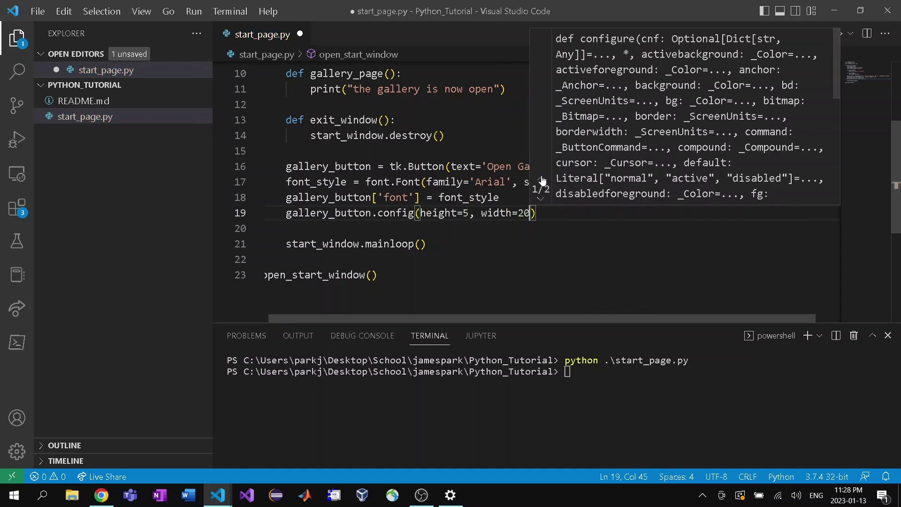
key("Return")
key("Return")
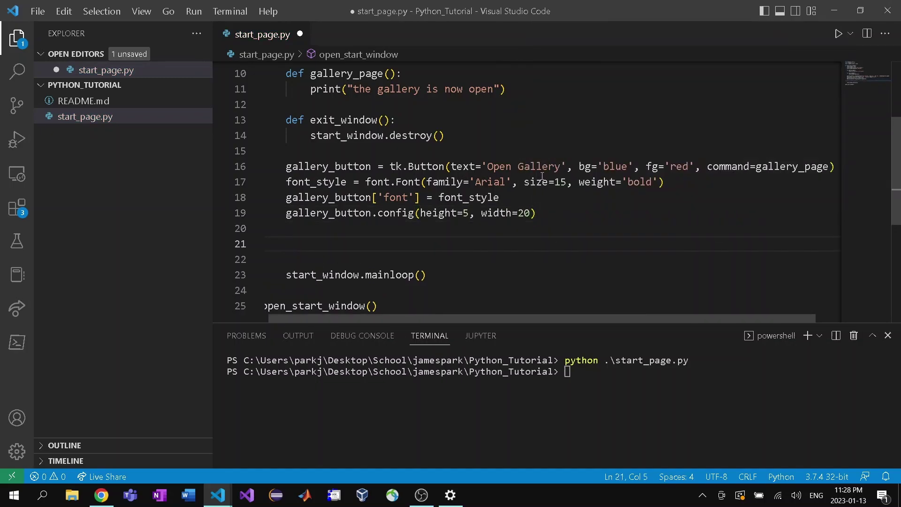
key("BackSpace")
key("BackSpace")
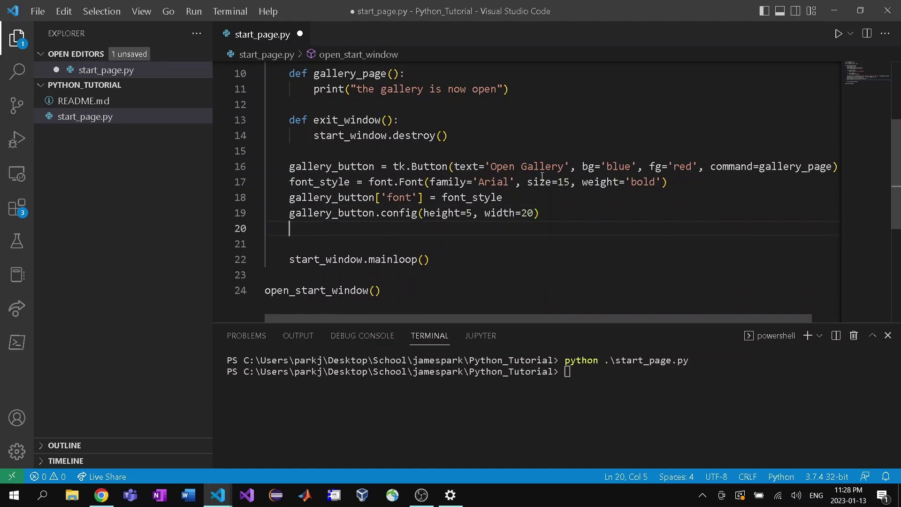
type("gallery")
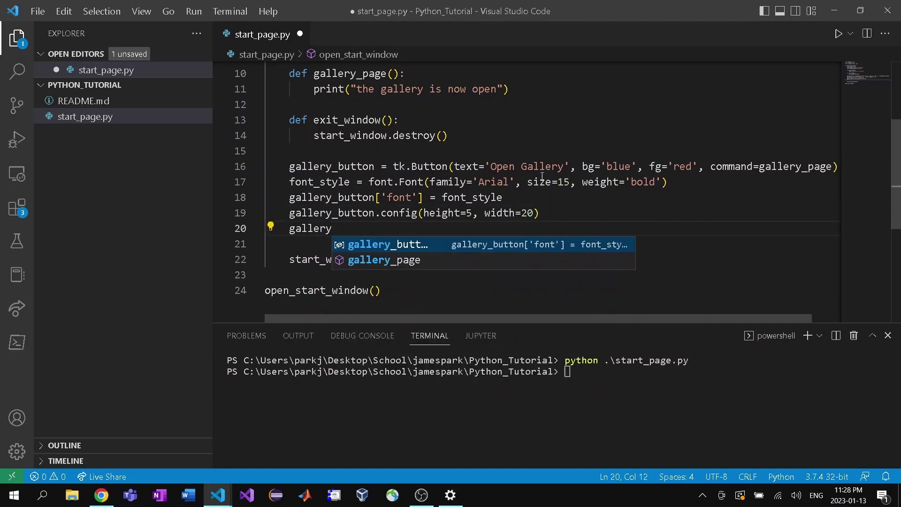
type("_button")
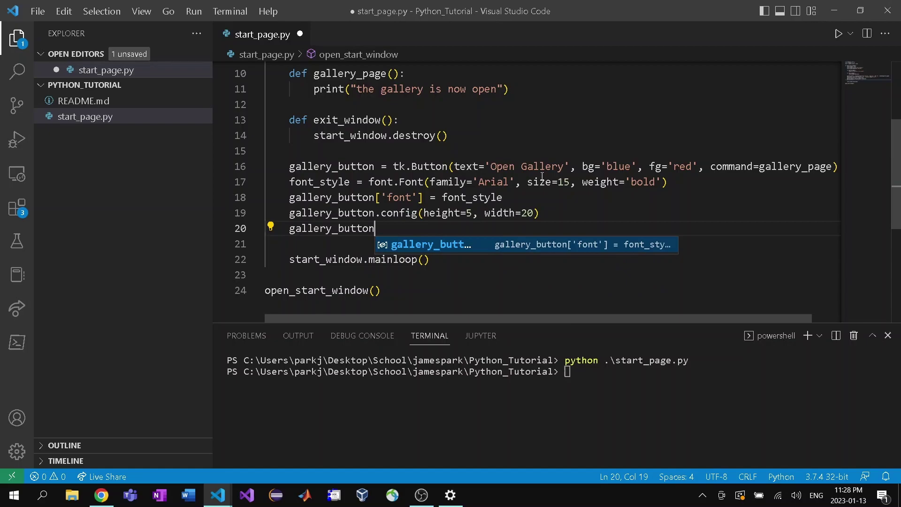
type(".pack")
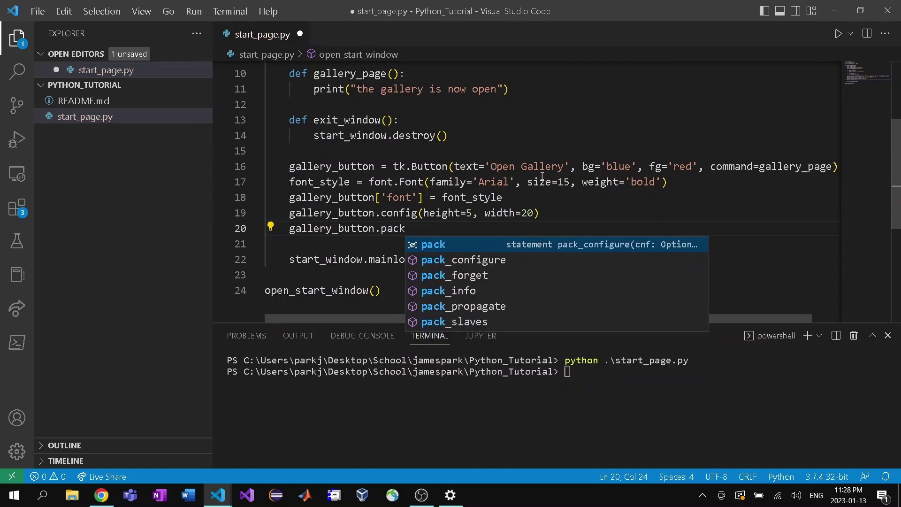
key("Return")
key("Return")
key("Return")
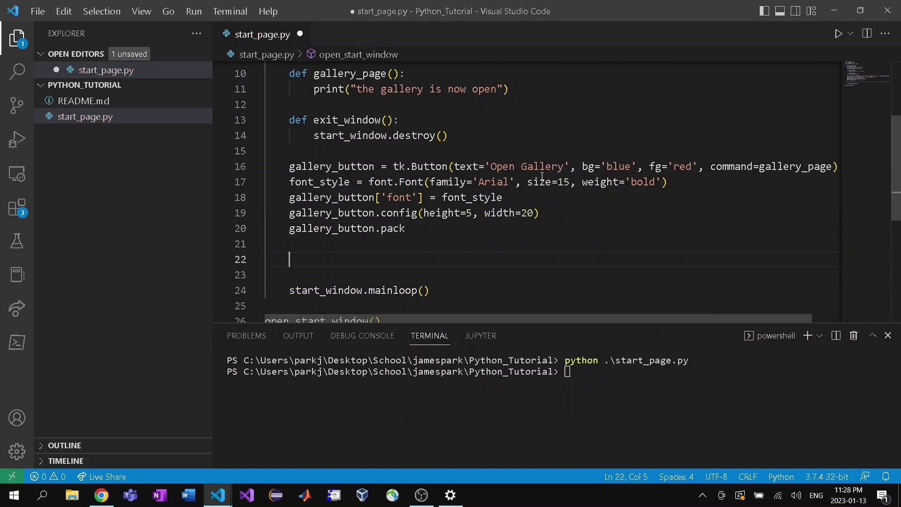
scroll(543, 176, "down", 1)
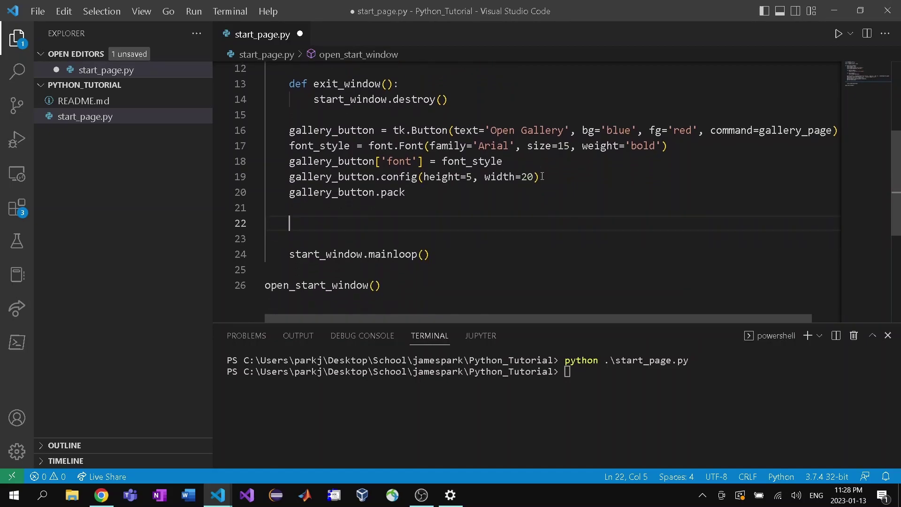
type("exit_b")
type("utton =")
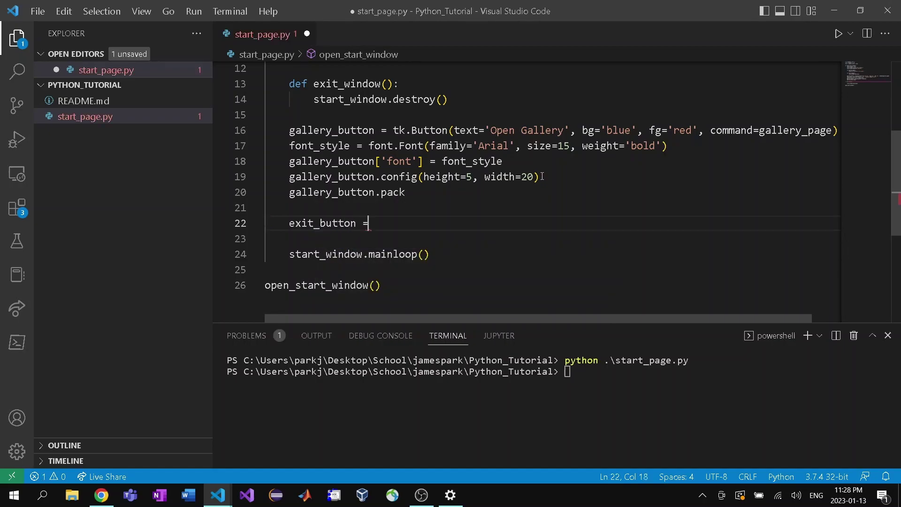
type(" tk.Butt")
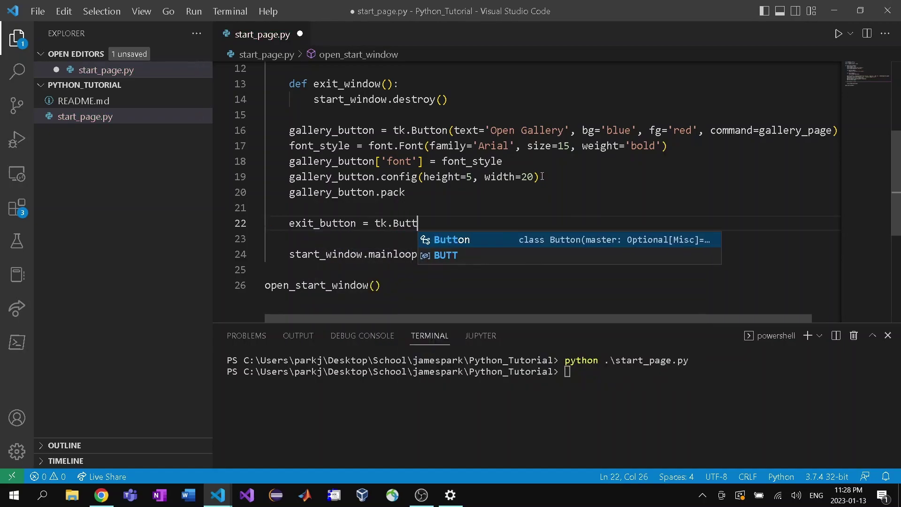
type("on(te")
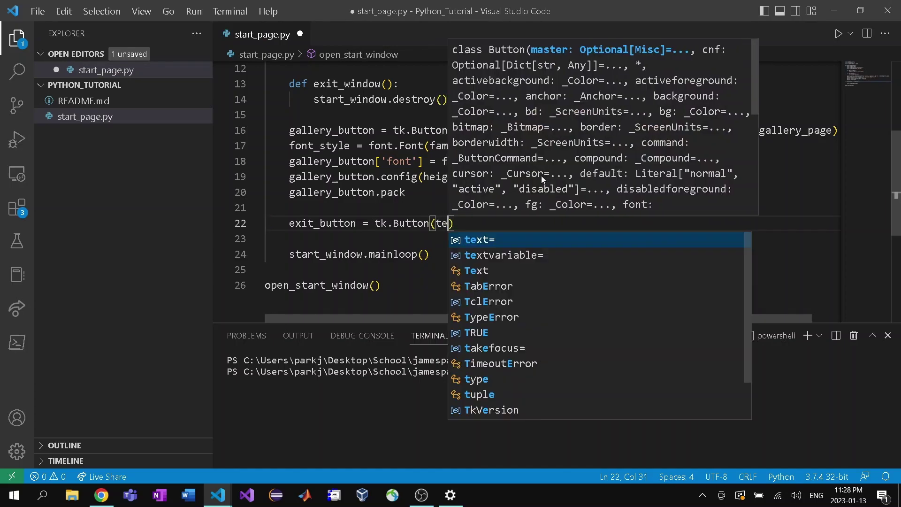
type("xt='")
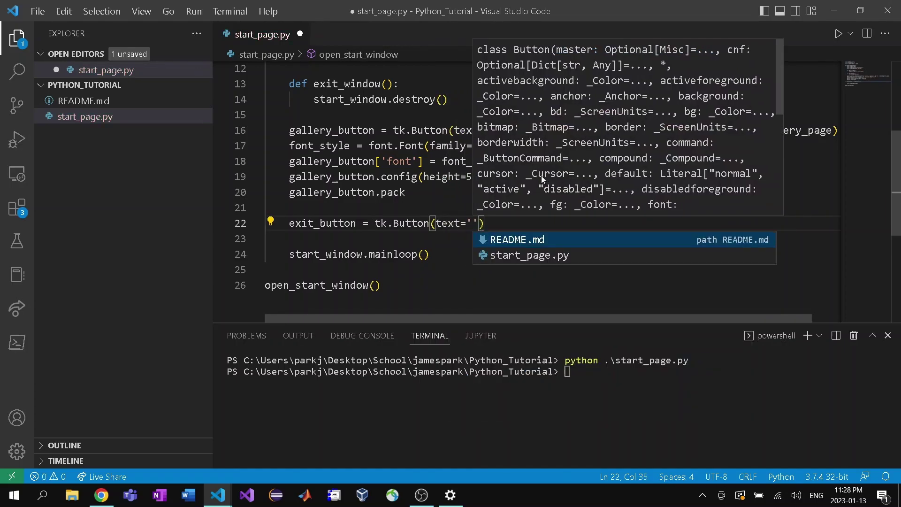
type("Exit'")
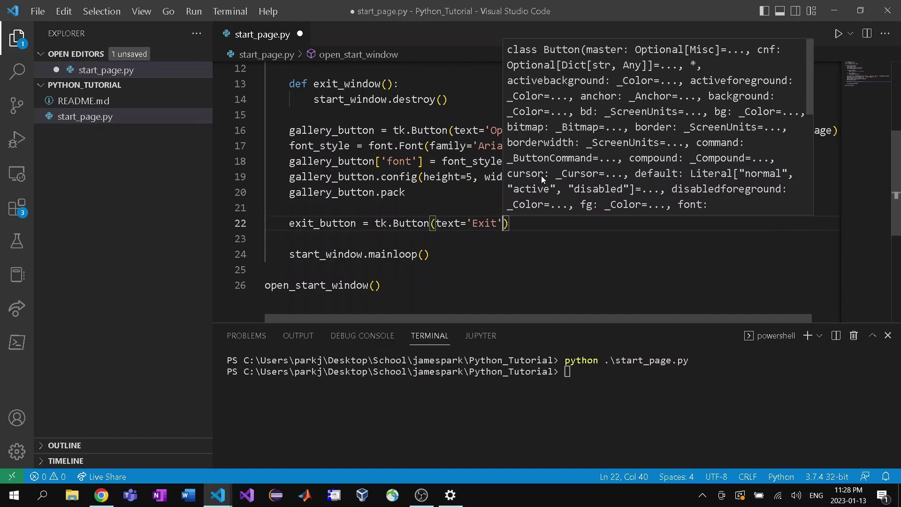
type(", comman")
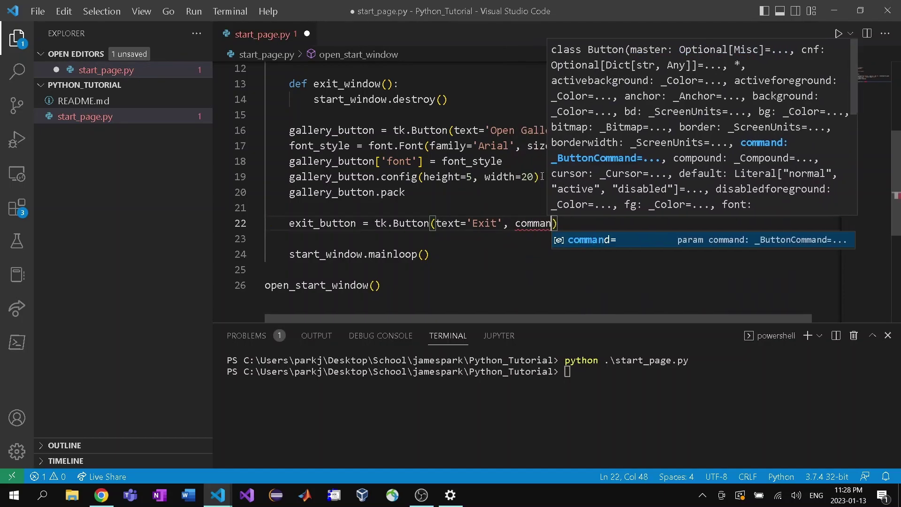
type("d=e")
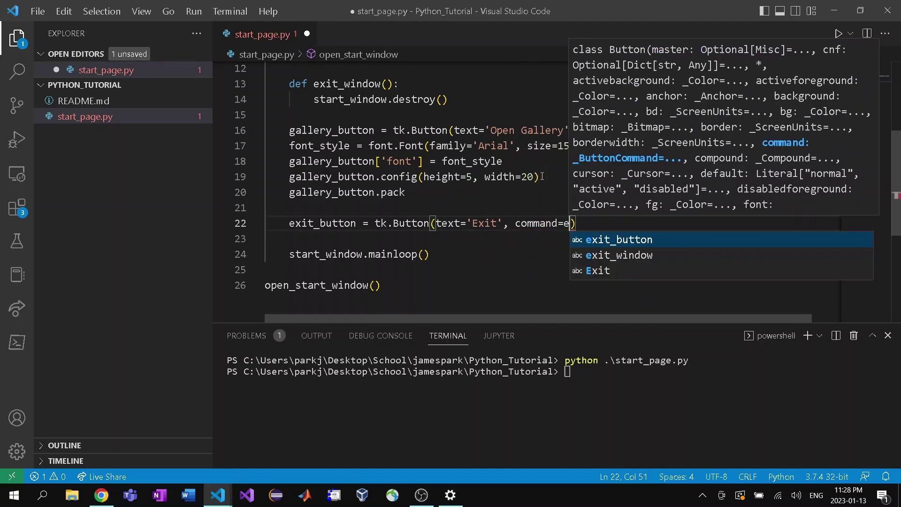
type("x")
Step: Add an 'Exit' tk.Button calling exit_window and begin exit_button.place(x=180, y=200)
key("Down")
key("Tab")
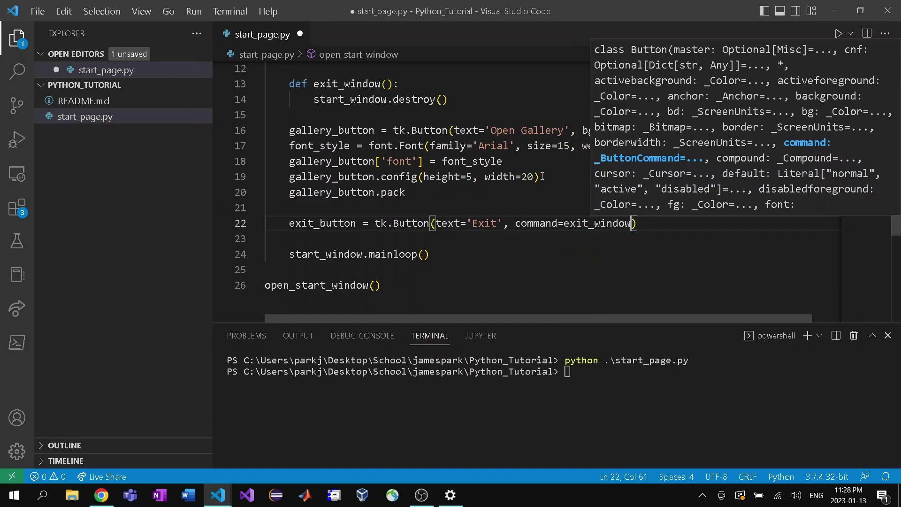
key("End")
key("Return")
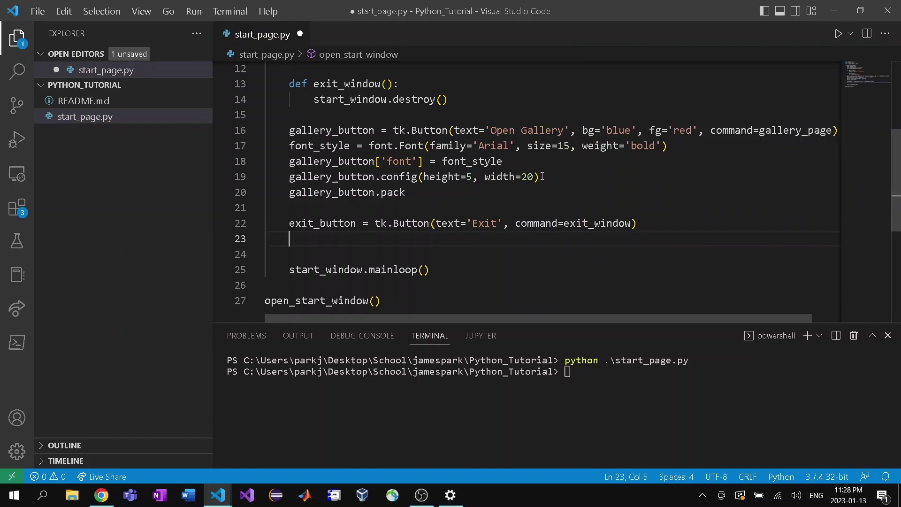
type("exit_but")
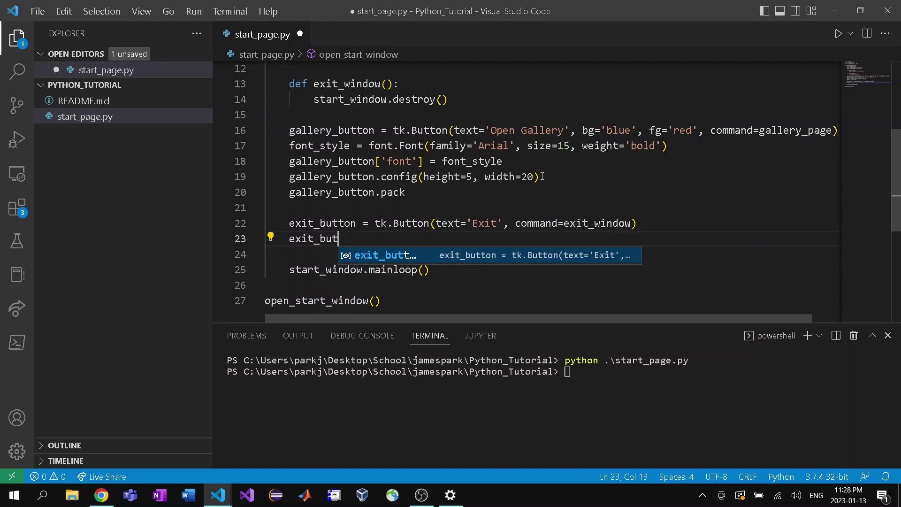
type("ton")
key("BackSpace")
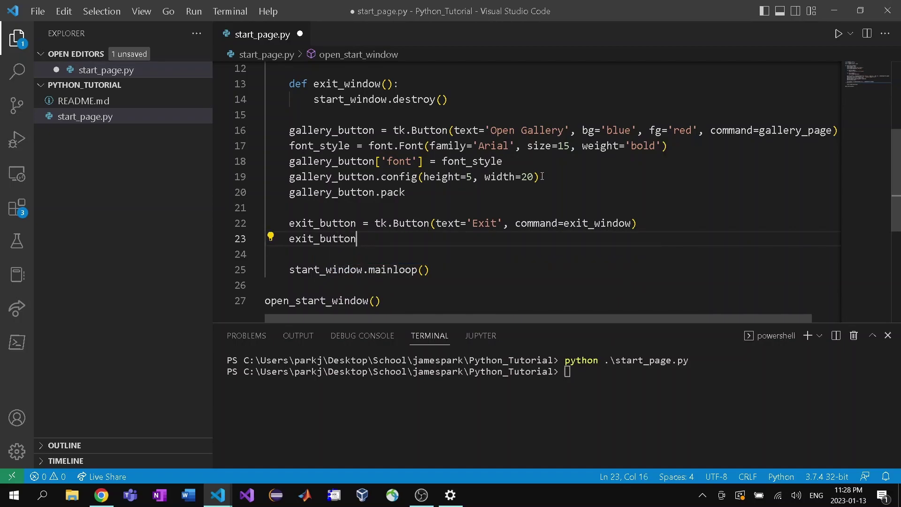
type(".place")
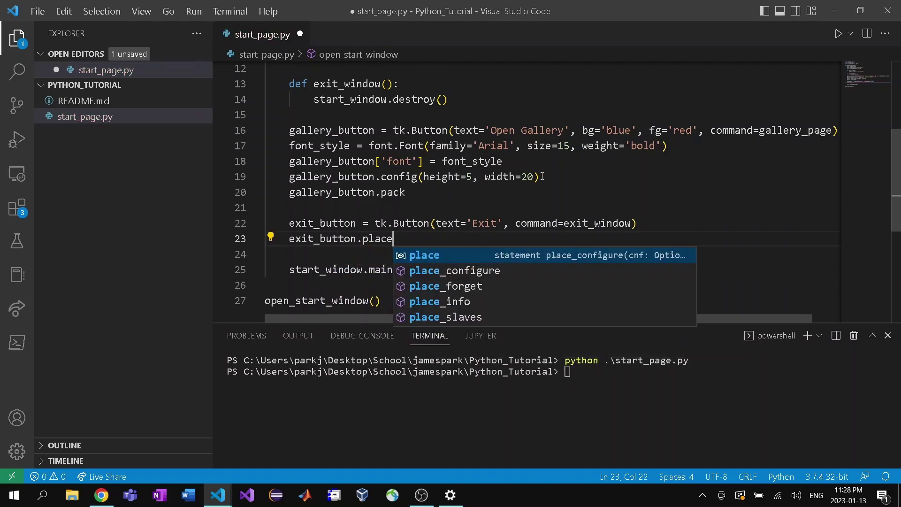
type("(")
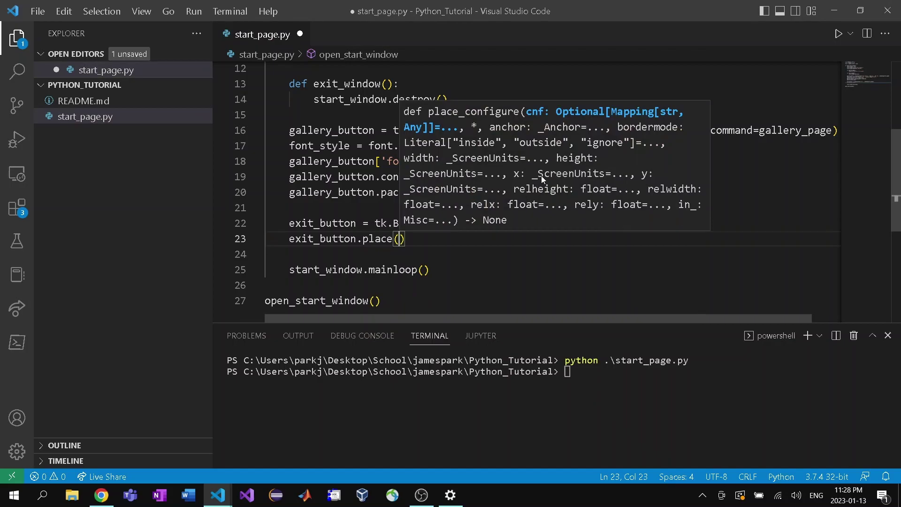
type("x=18")
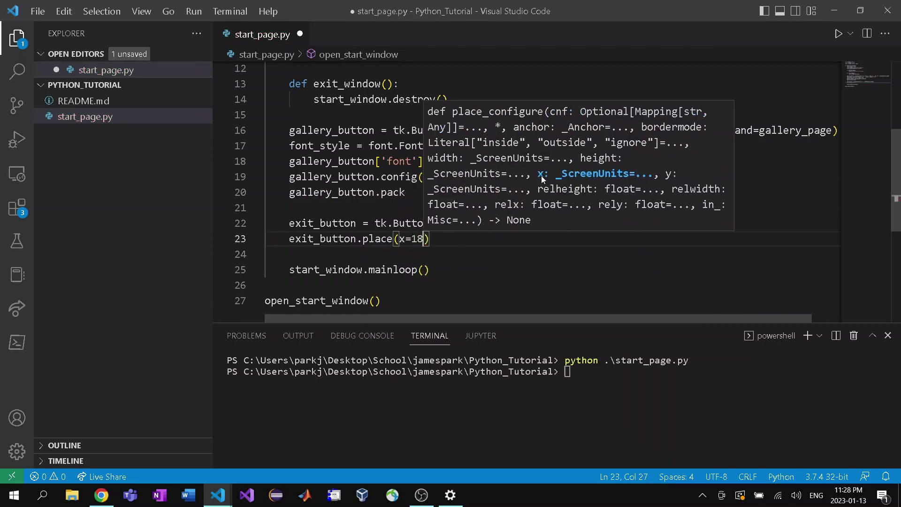
type("0,")
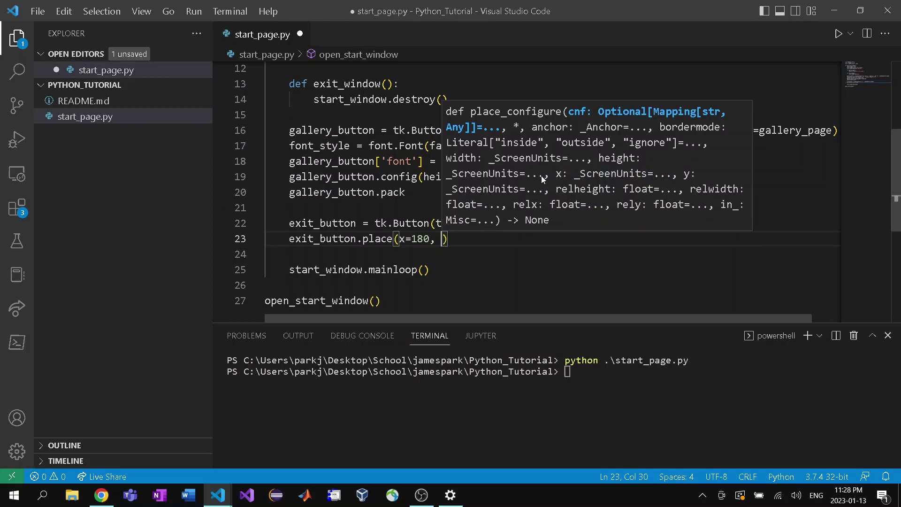
type(" y=")
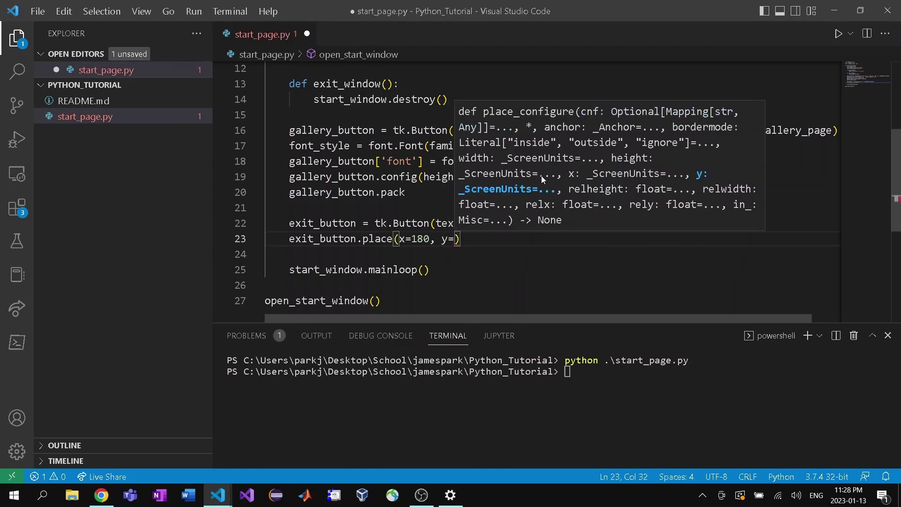
type("200")
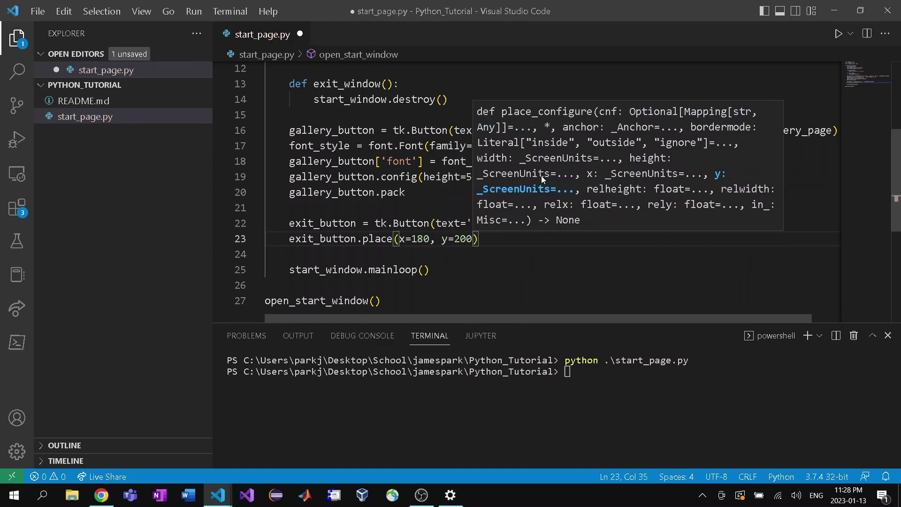
Step: Save, rerun start_page.py, and close the start window showing only the Exit button
key("ctrl+s")
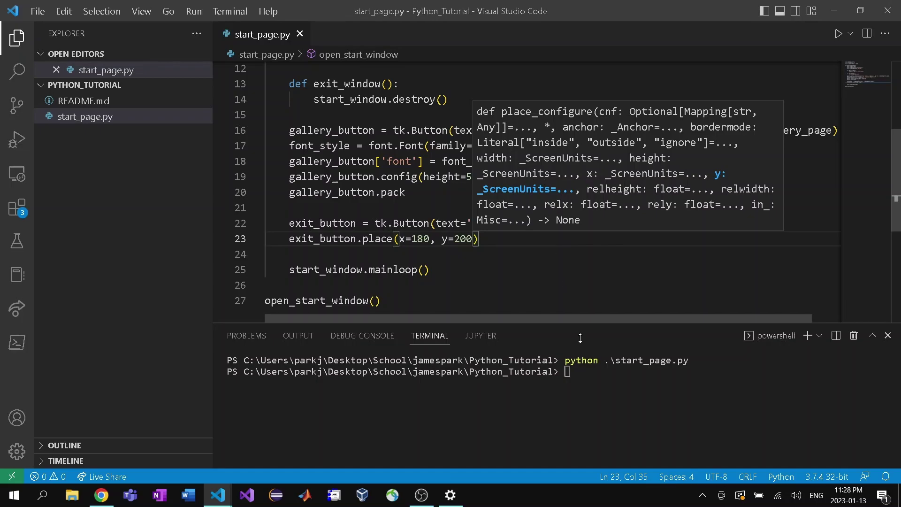
left_click(601, 395)
key("Up")
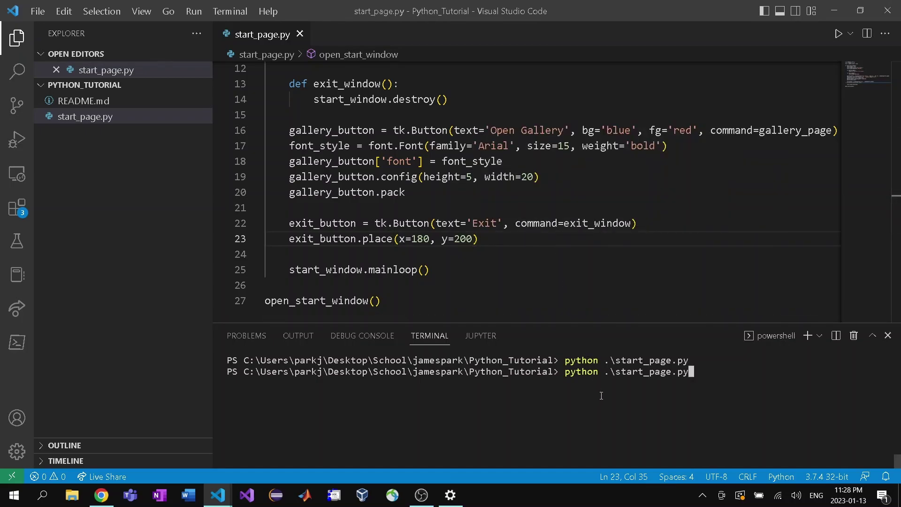
key("Return")
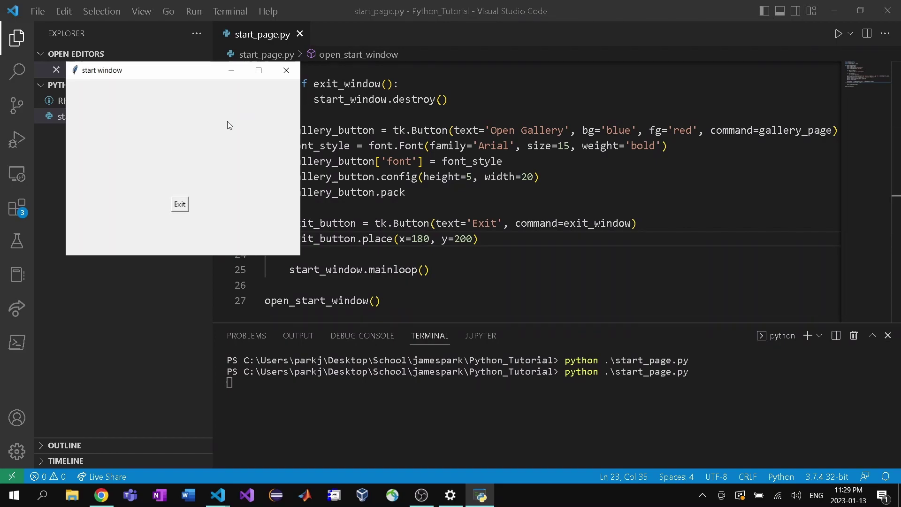
left_click(287, 70)
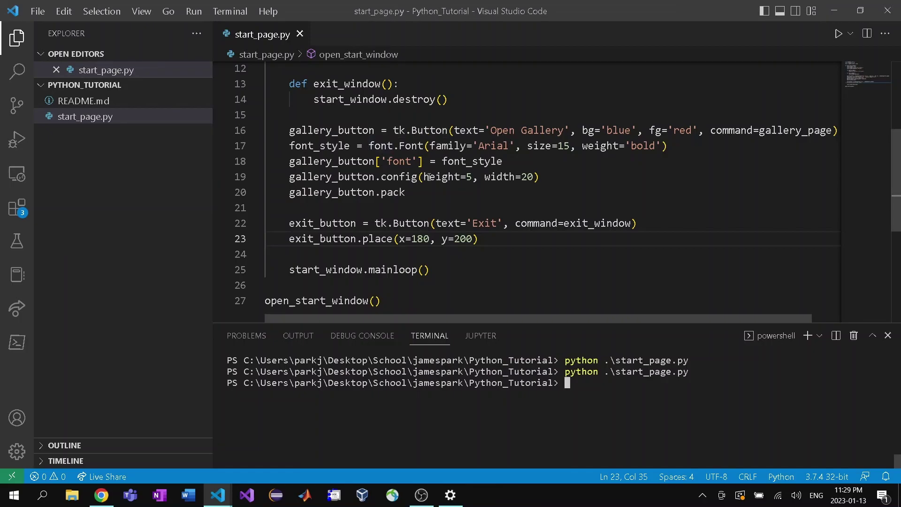
Step: Add () to gallery_button.pack, save, rerun, and click Open Gallery twice
left_click(424, 191)
type("(")
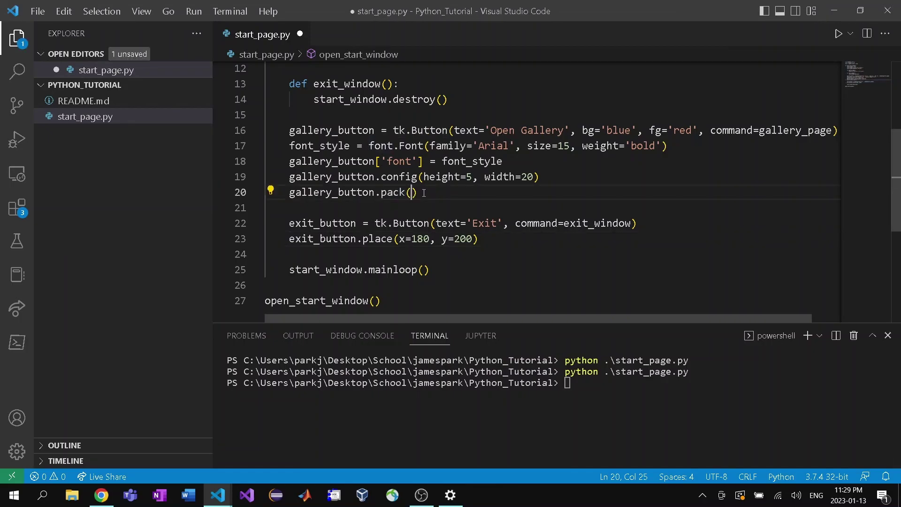
type(")")
key("ctrl+s")
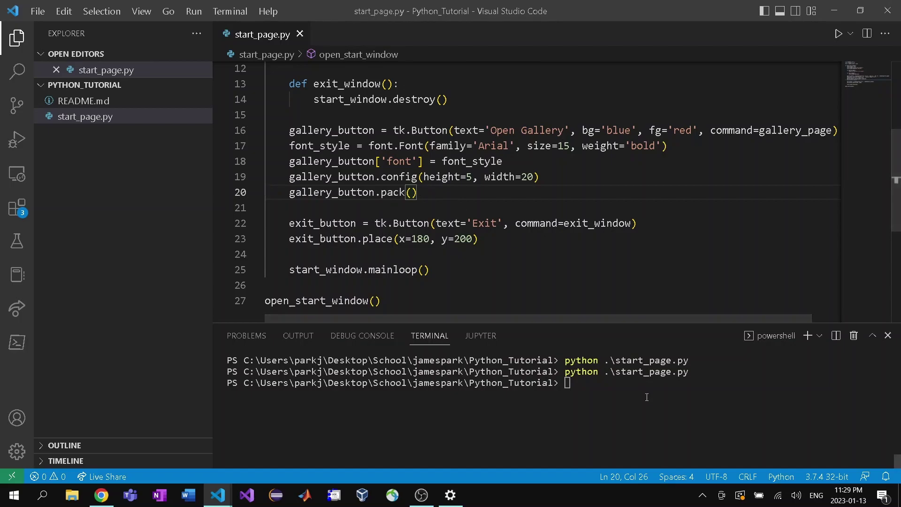
left_click(646, 397)
key("Up")
key("Return")
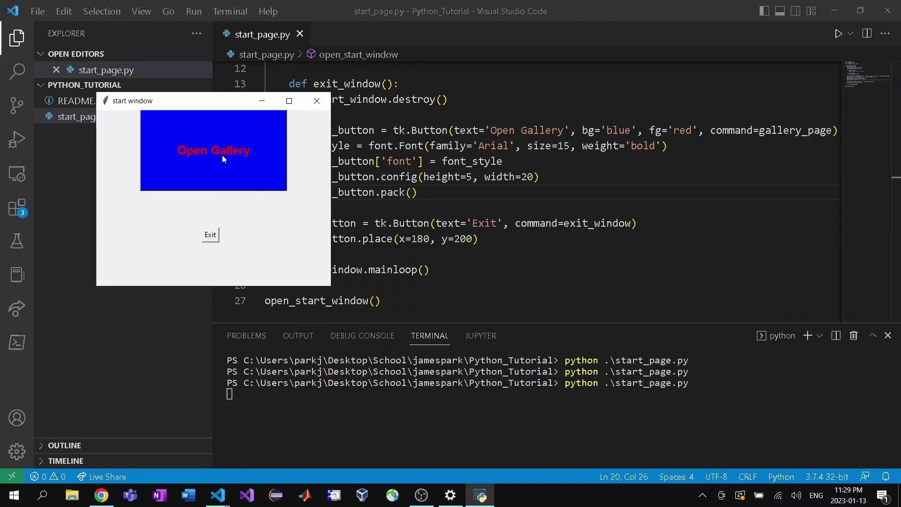
left_click(222, 155)
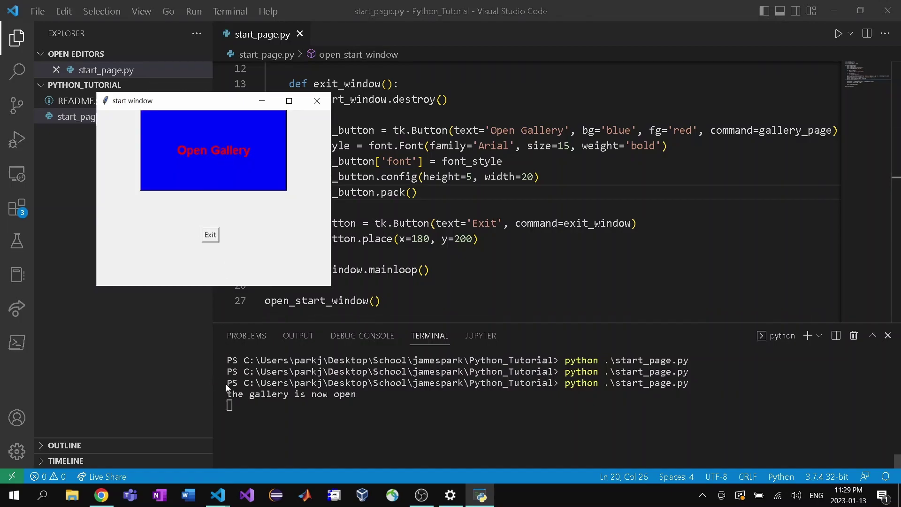
left_click(199, 149)
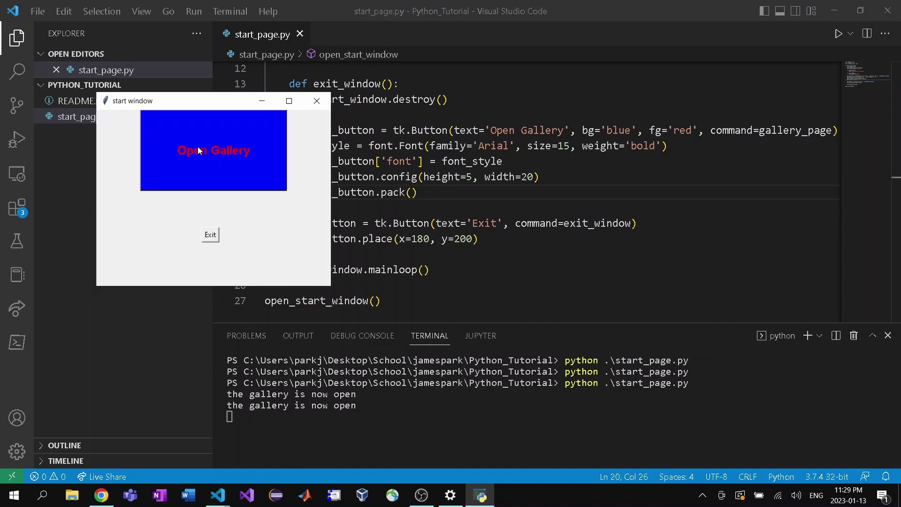
Step: Close the Tk start window with its Exit button to confirm exit_window works
left_click(214, 236)
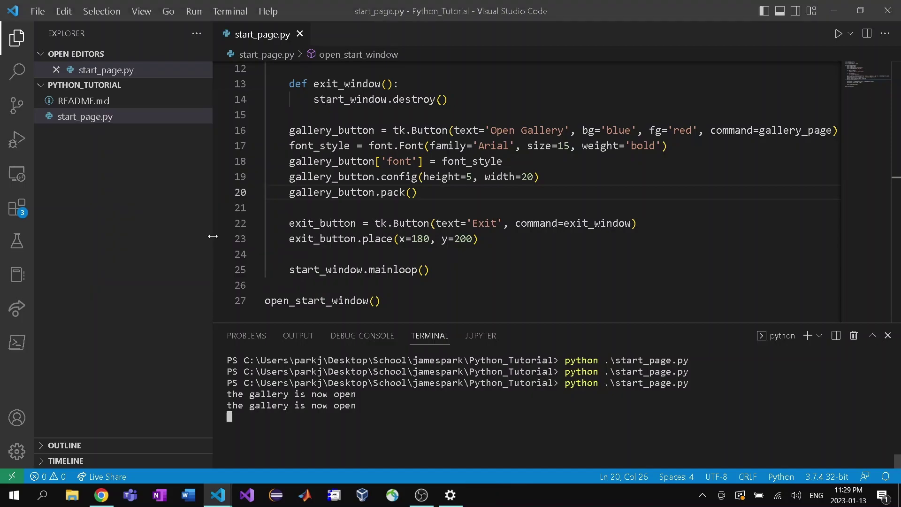